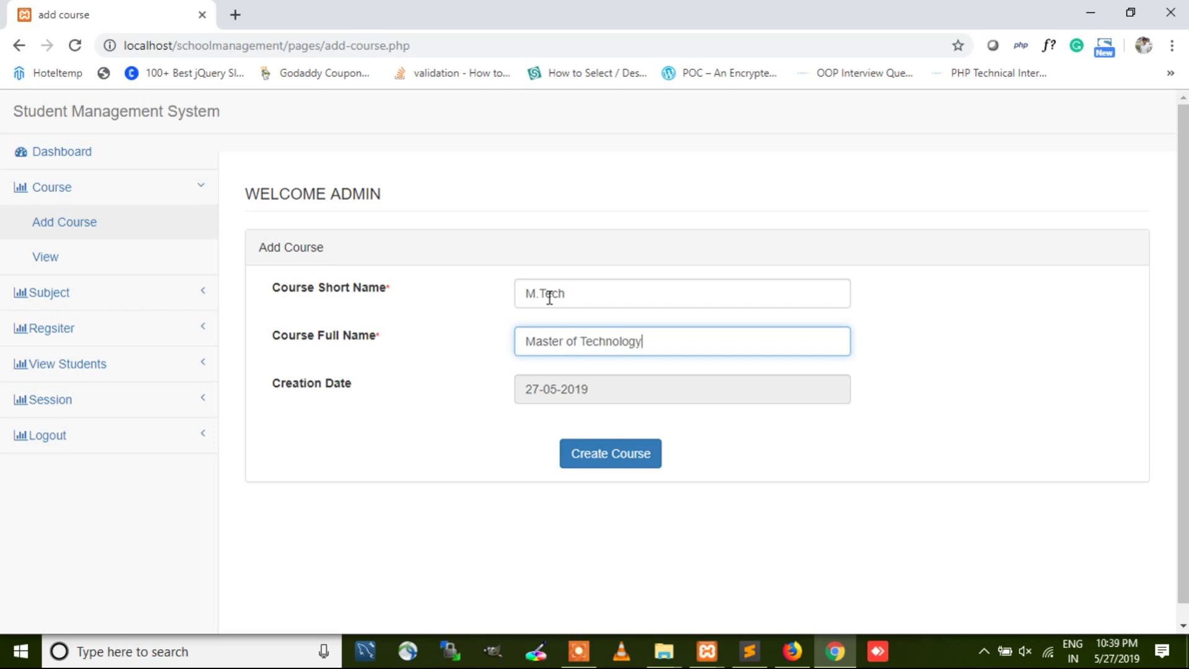
Step: Submit the new course M.Tech, Master of Technology, with Create Course
left_click(630, 465)
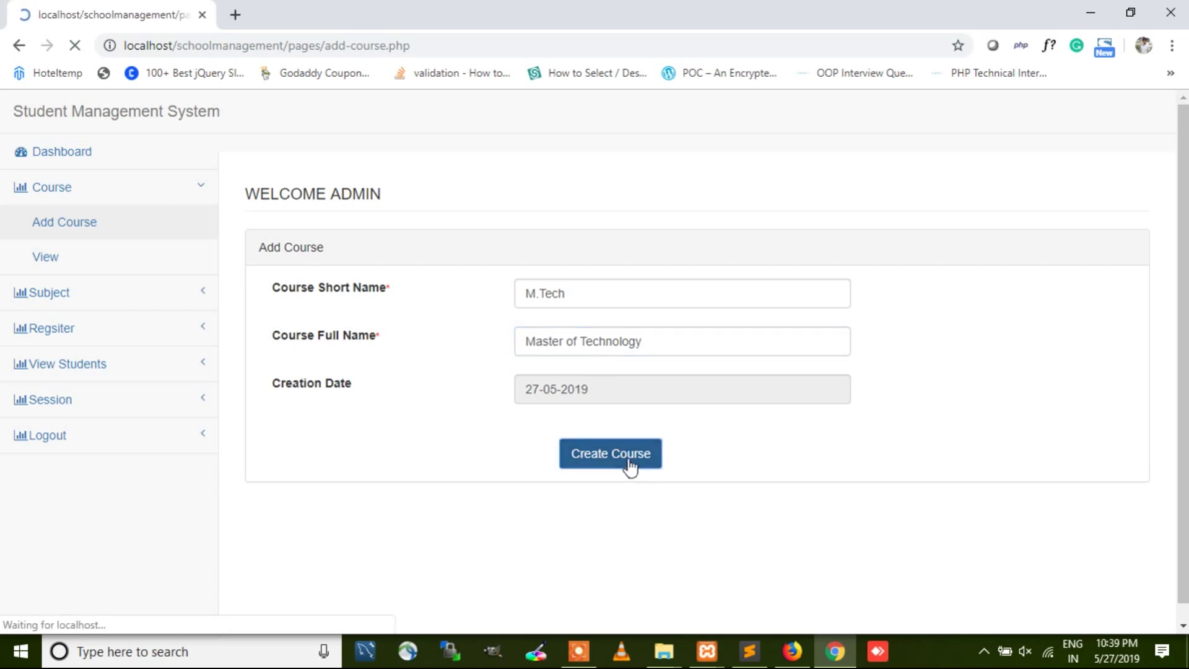
Step: Dismiss the confirmation and check that M.TECH now appears in the course list
left_click(756, 155)
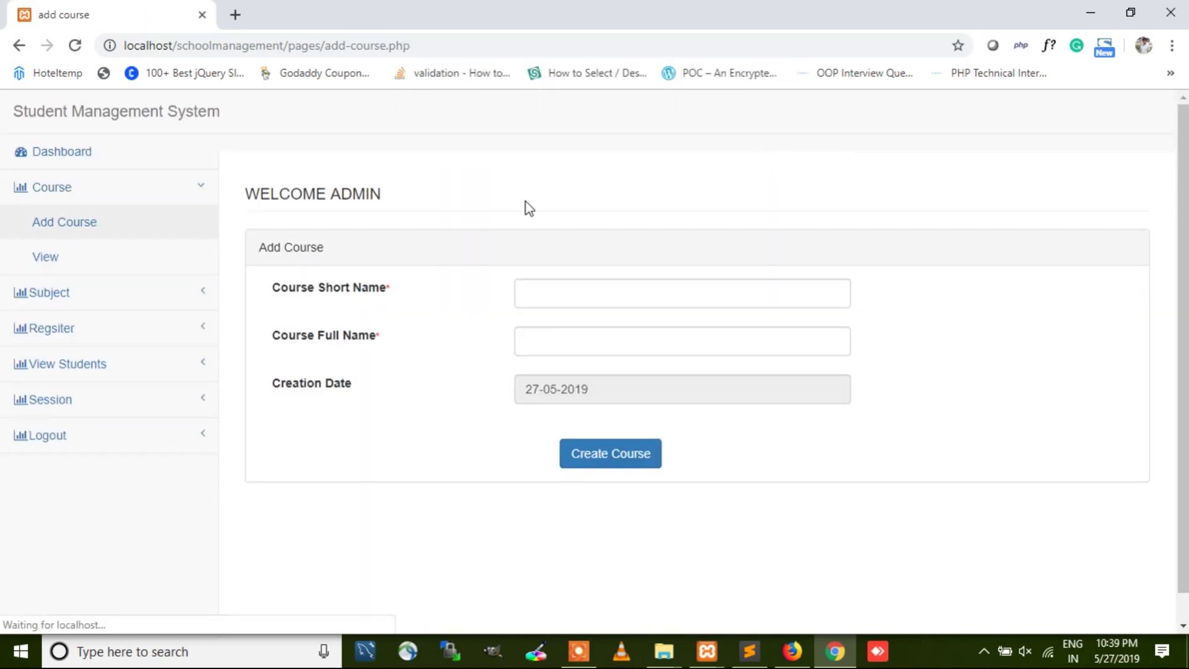
left_click(68, 258)
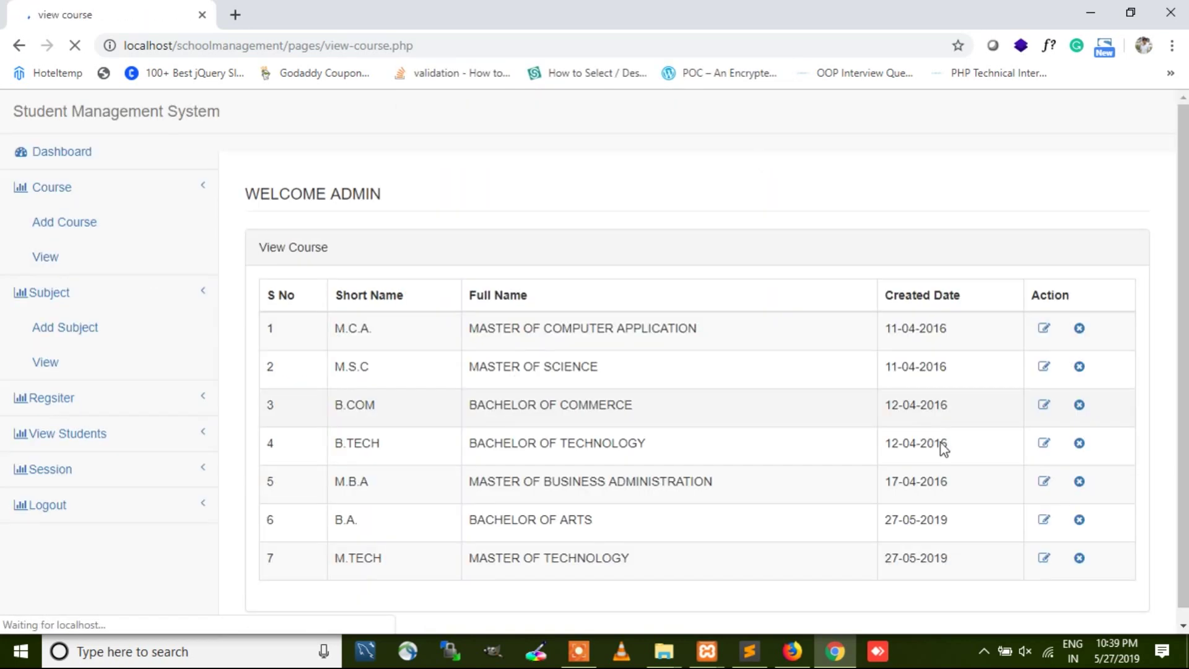
scroll(978, 527, "down", 1)
left_click_drag(1063, 550, 371, 543)
Step: Re-save the M.TECH course unchanged and acknowledge 'Course Updated Successfully'
left_click(1053, 547)
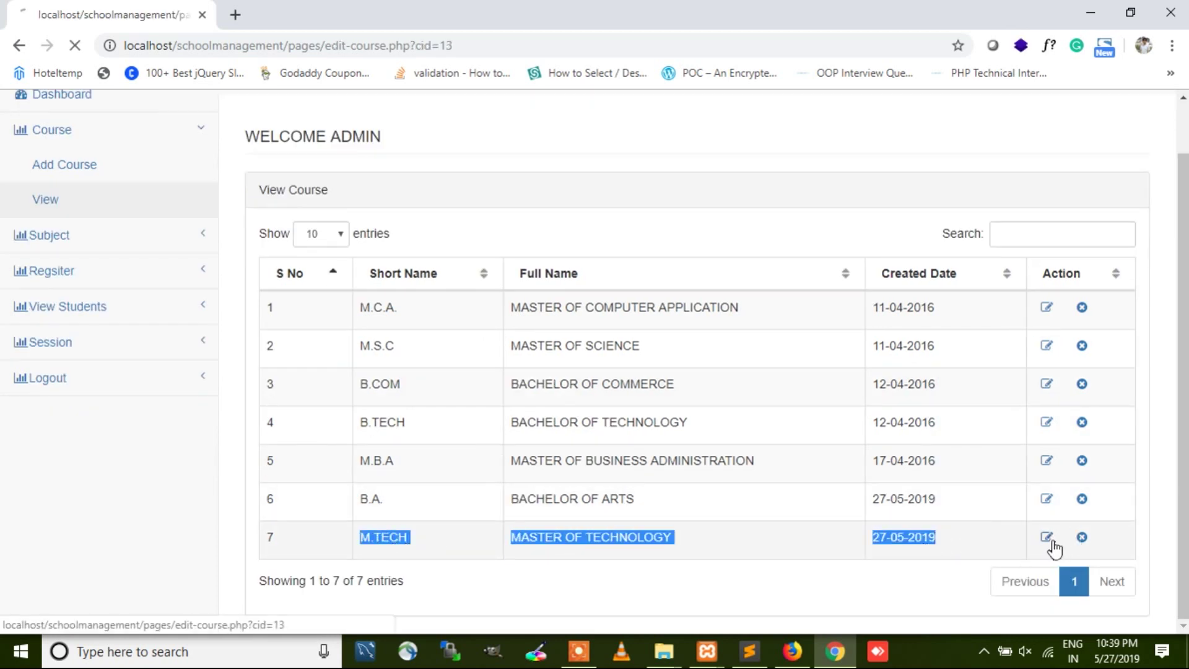
left_click(618, 306)
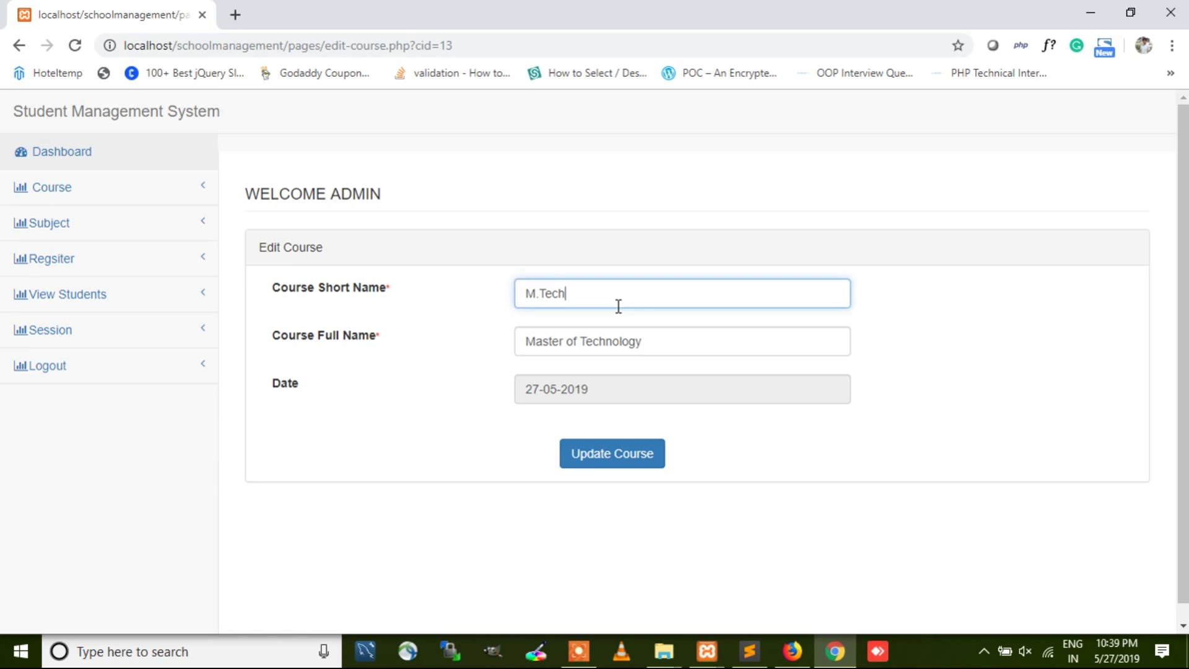
left_click(626, 451)
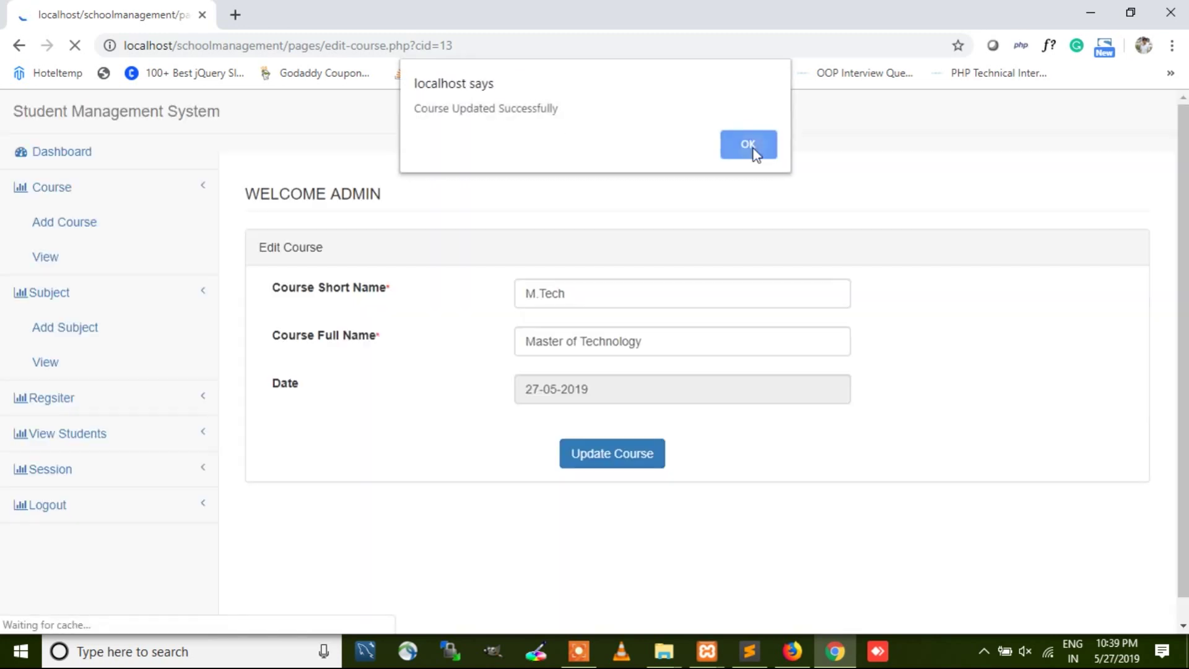
left_click(752, 149)
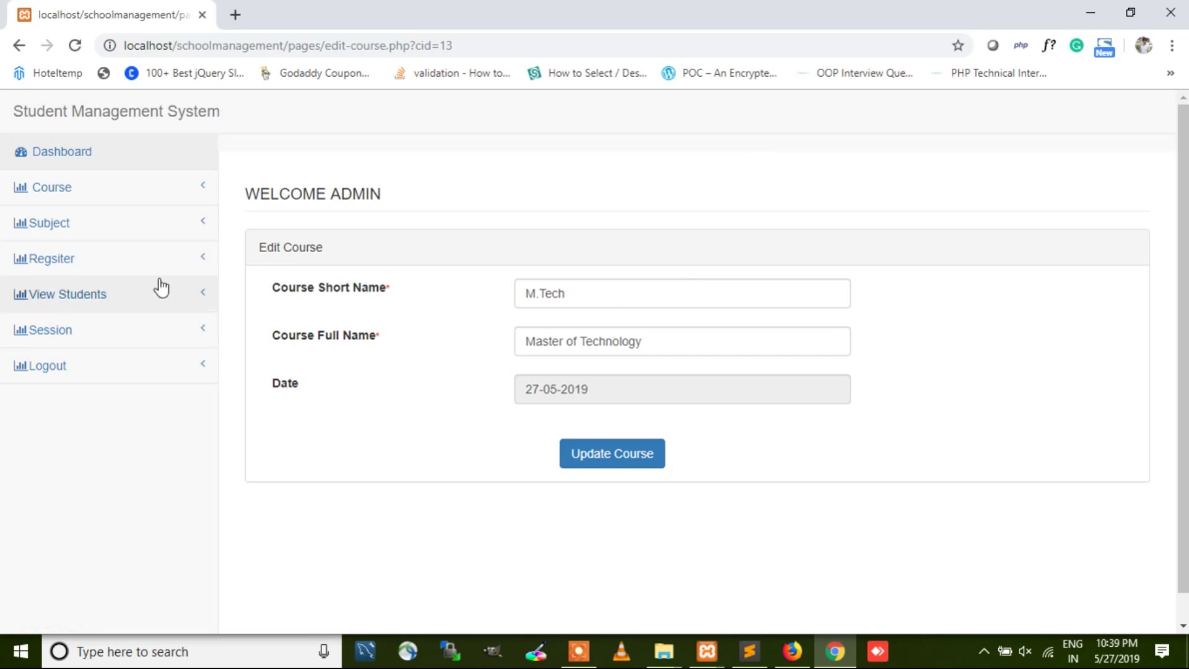
left_click(90, 233)
Step: In Add Subject, select course M.Tech with full name Master of Technology
left_click(85, 257)
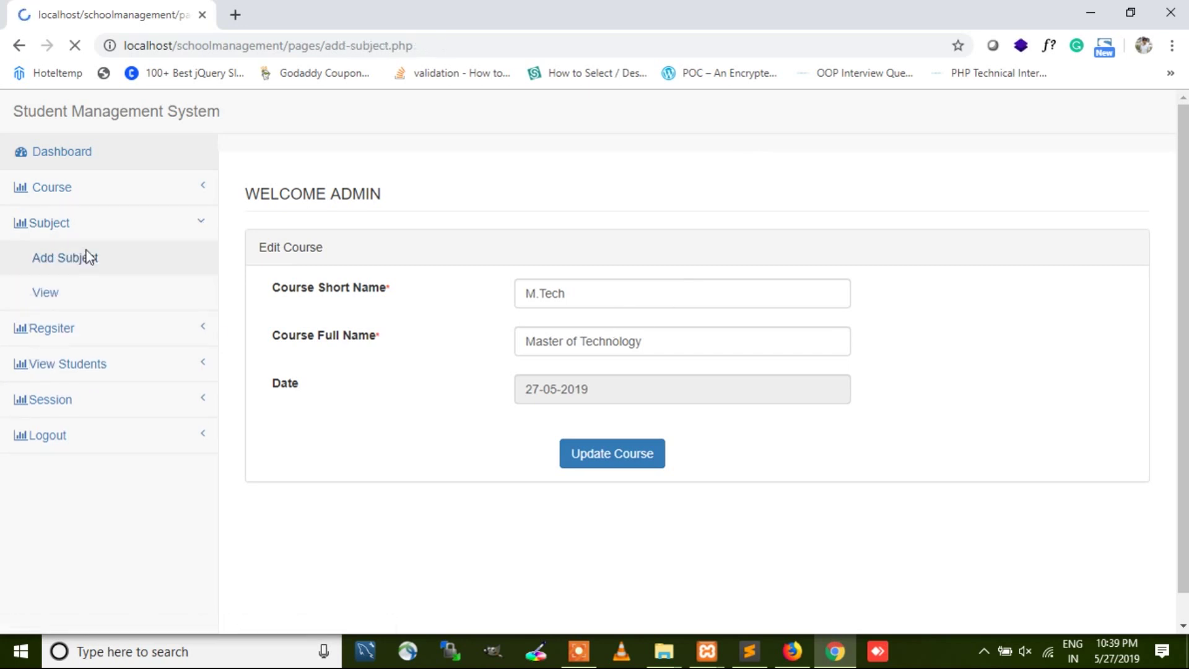
left_click(527, 294)
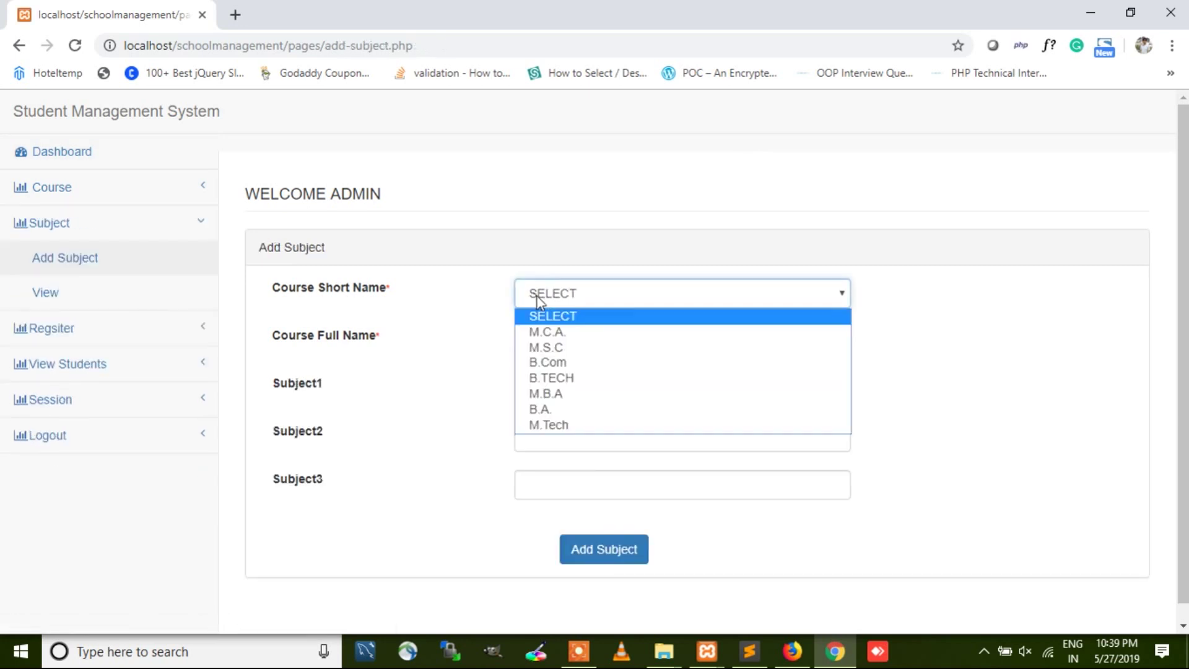
left_click(564, 425)
left_click(566, 351)
left_click(597, 469)
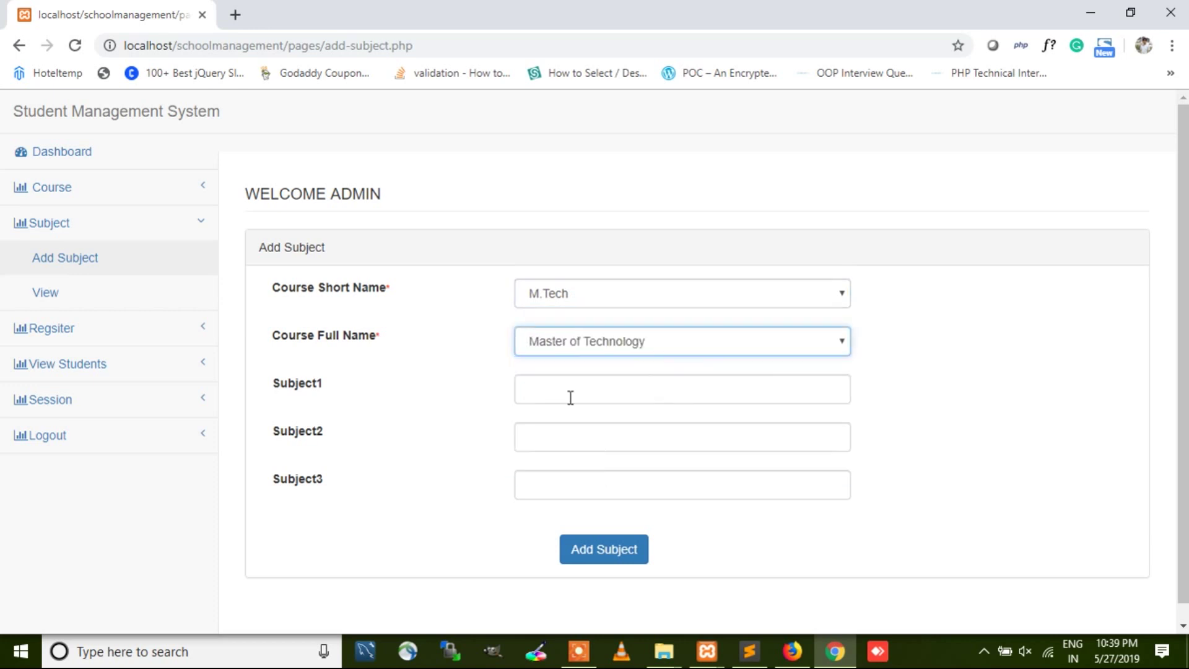
Step: Add subjects OS, Data Structure and Netwoking, then view the subject list
left_click(562, 385)
type("OS")
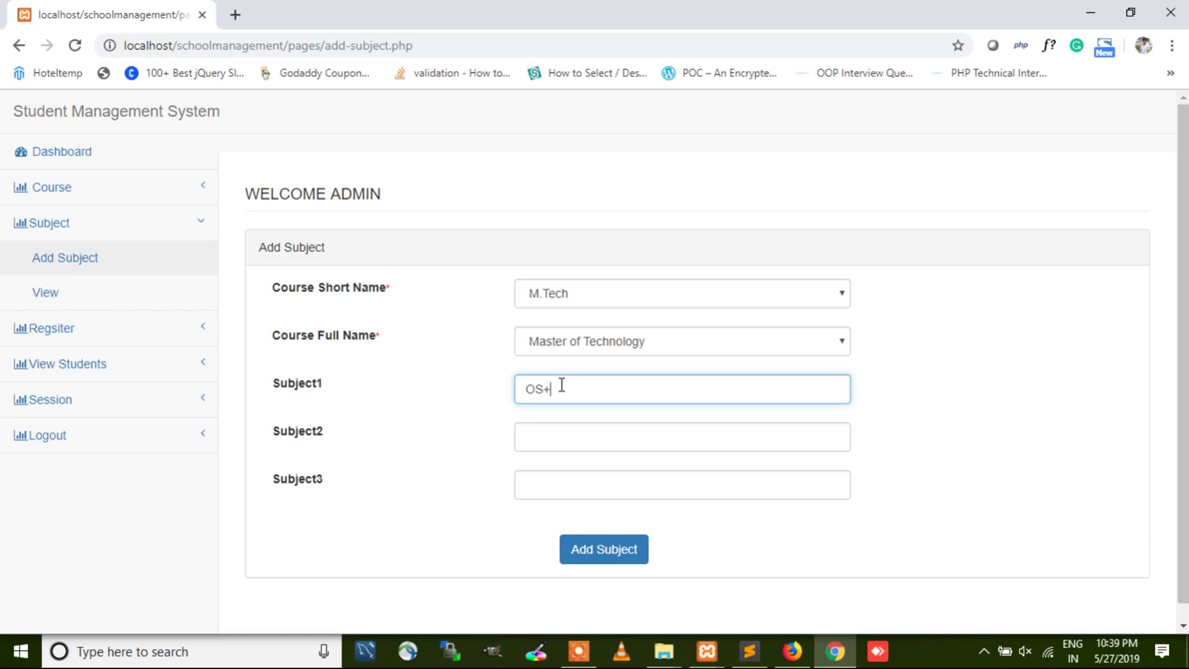
key("Tab")
type("Data")
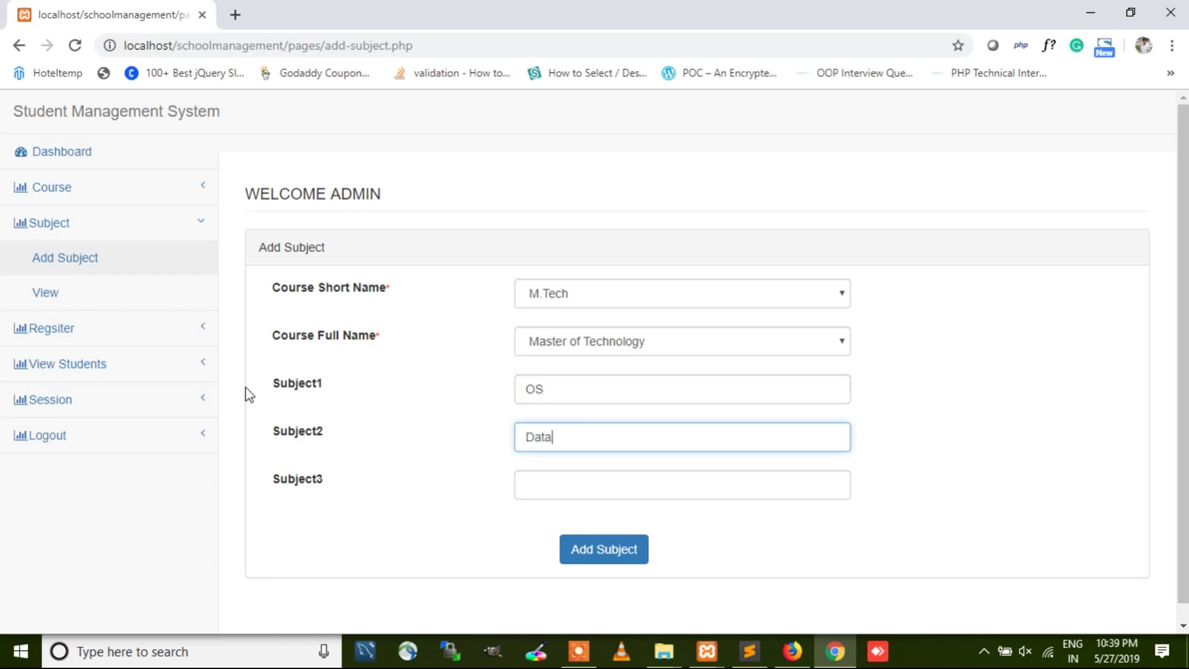
type(" Structure")
left_click(541, 494)
type("Net")
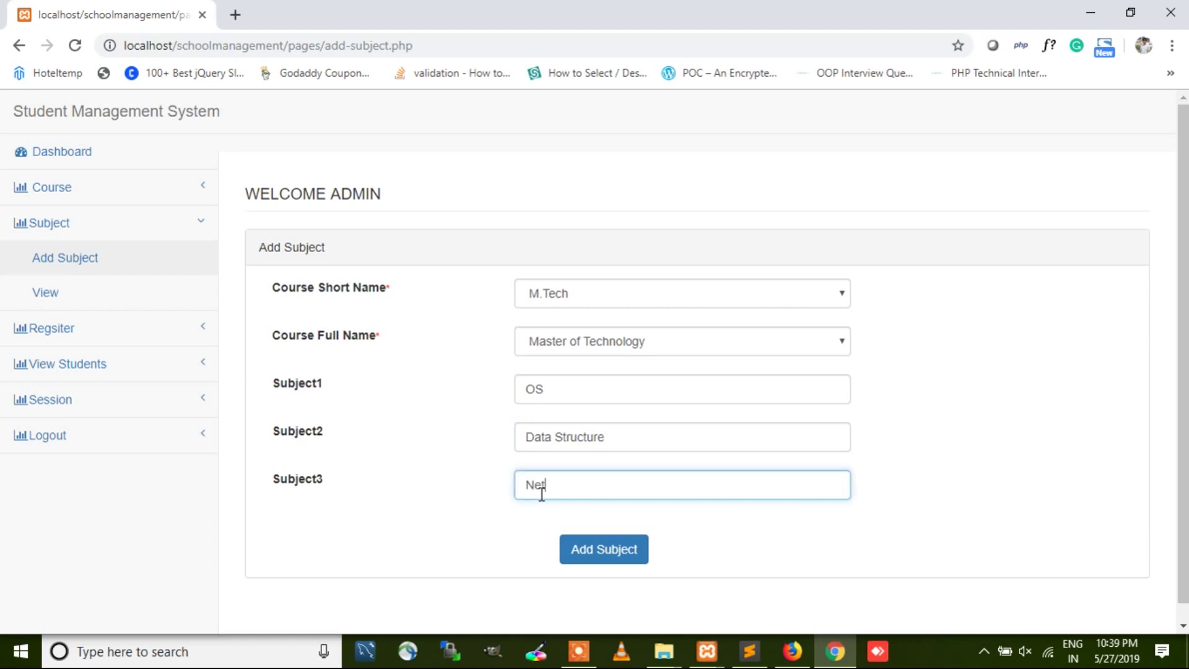
type("woking")
left_click(619, 555)
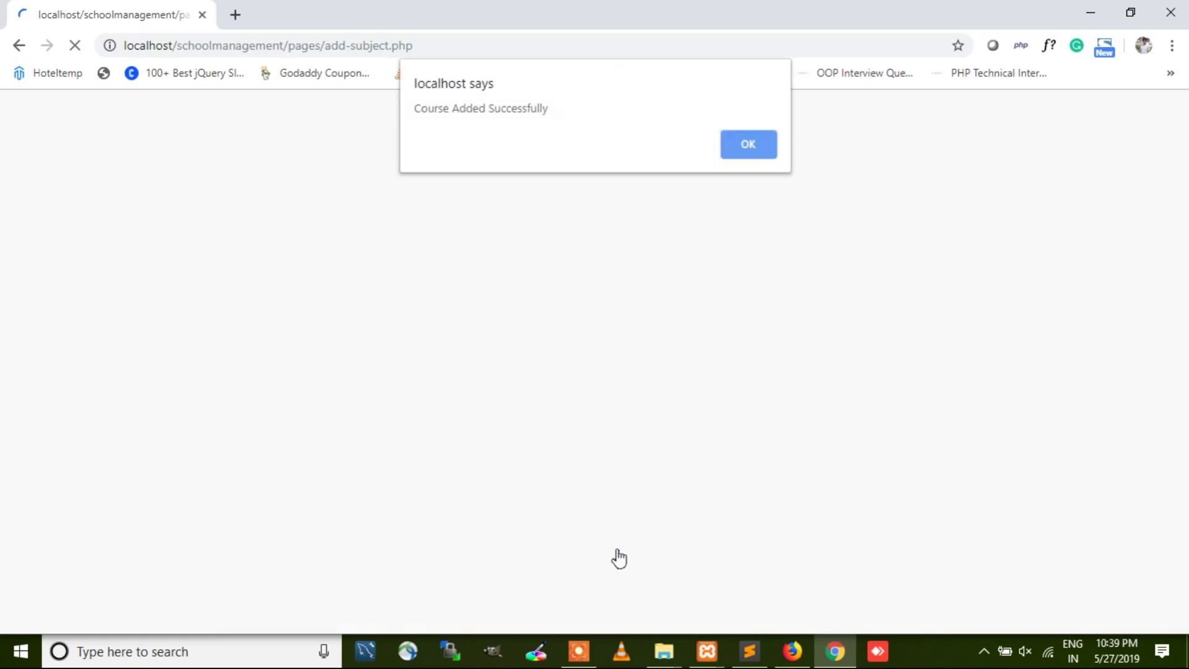
left_click(734, 149)
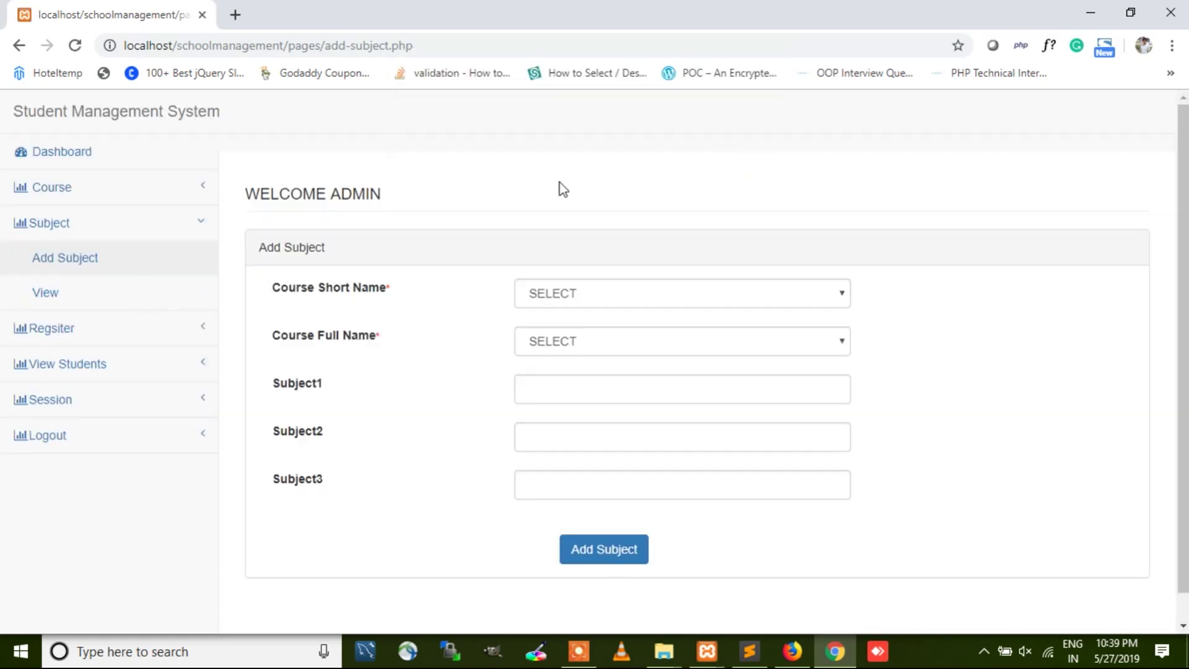
left_click(49, 288)
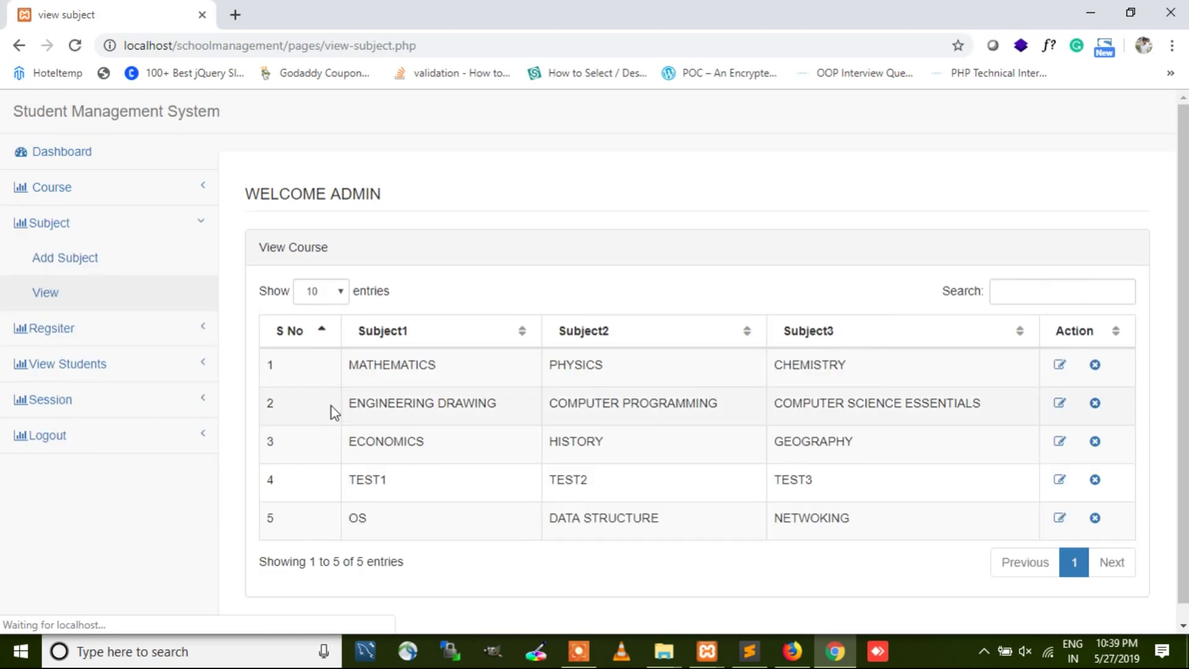
Step: Edit subject entry 5, replacing OS in Subject1 with 'Operating Sustem'
left_click_drag(972, 525, 344, 527)
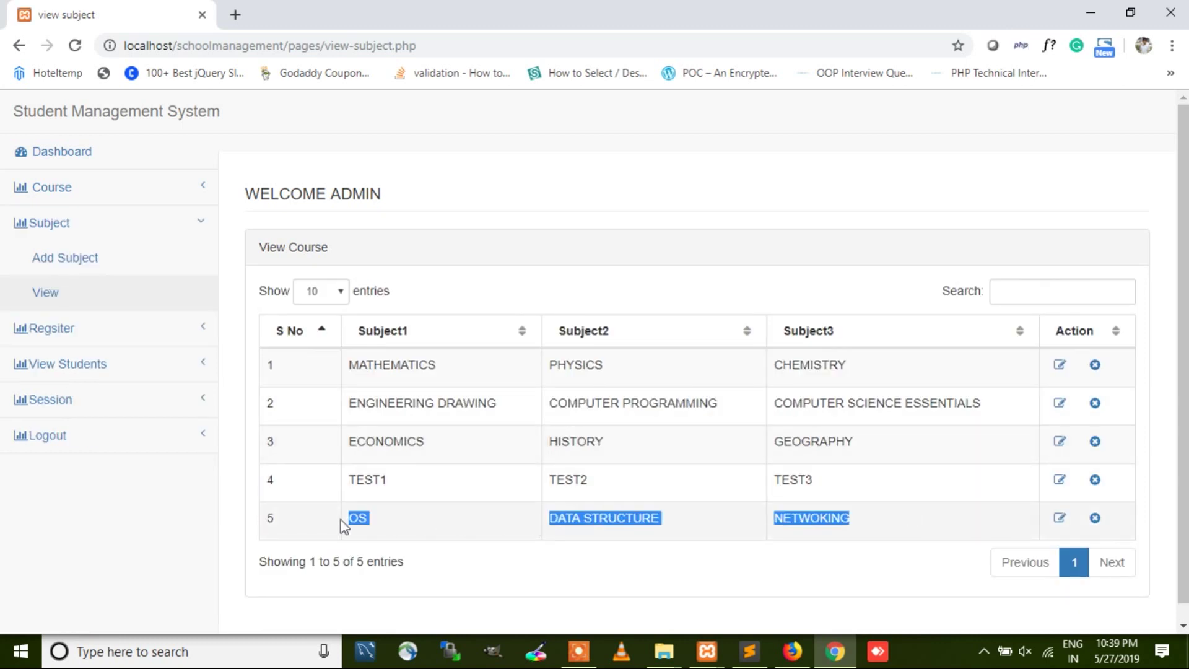
left_click(1060, 519)
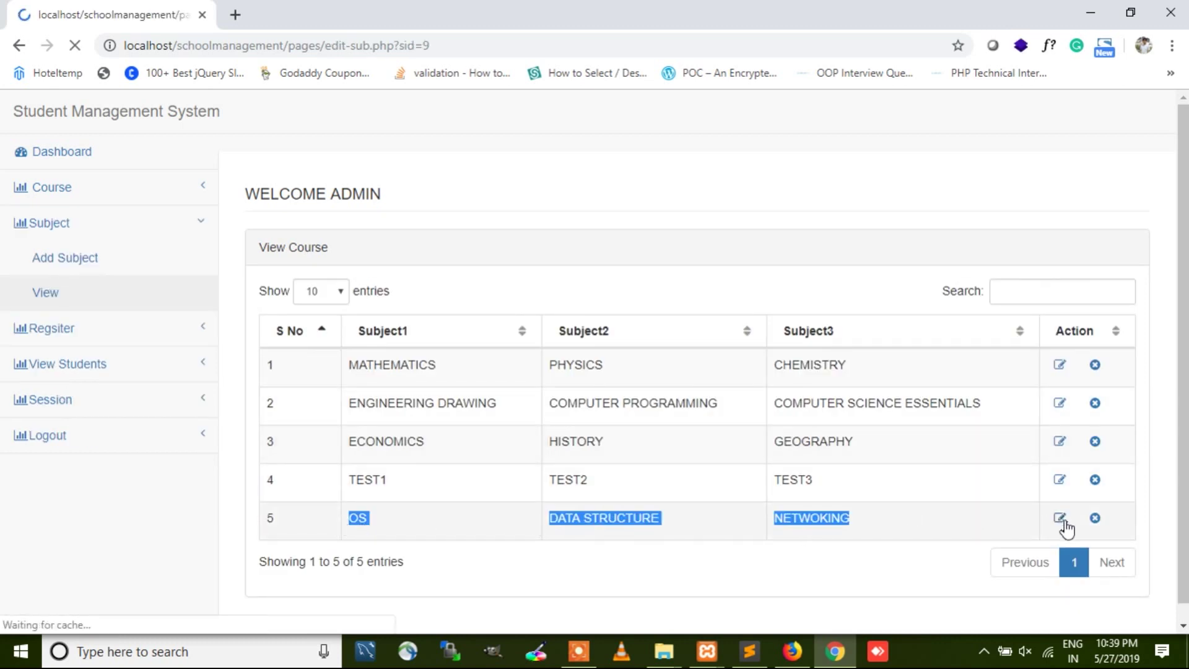
left_click(569, 303)
left_click_drag(569, 303, 486, 295)
type("Ope")
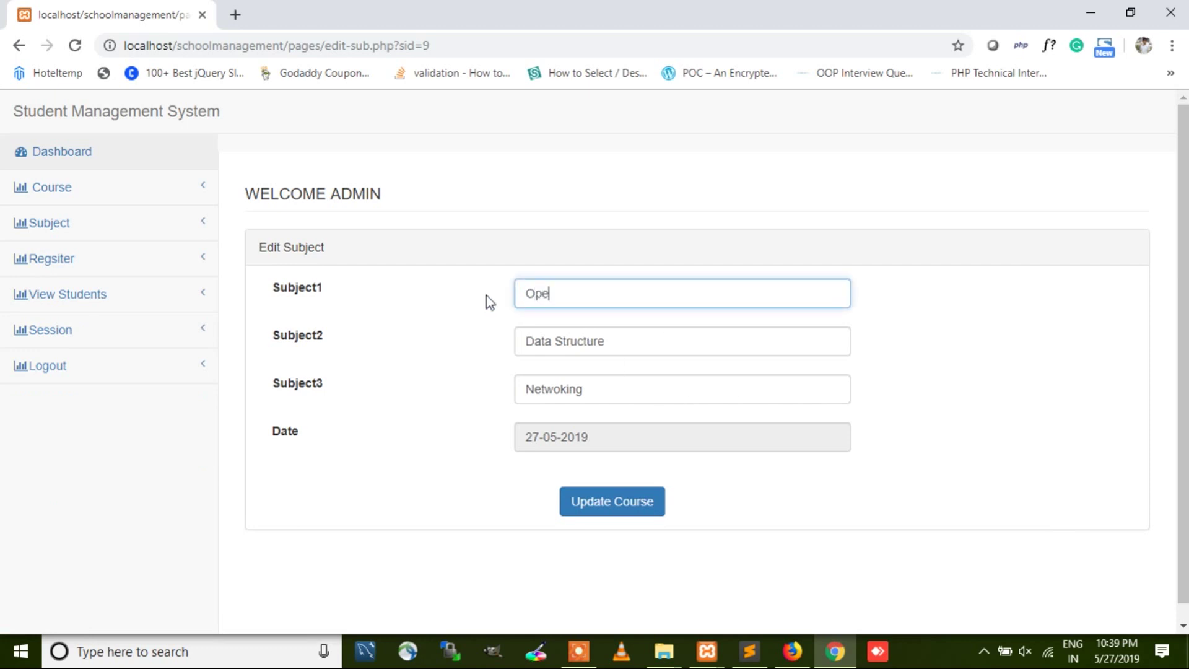
type("rating Sustem")
Step: Correct the typo to 'Operating System' and save the subject update
left_click(599, 296)
key("BackSpace")
type("y")
left_click(627, 512)
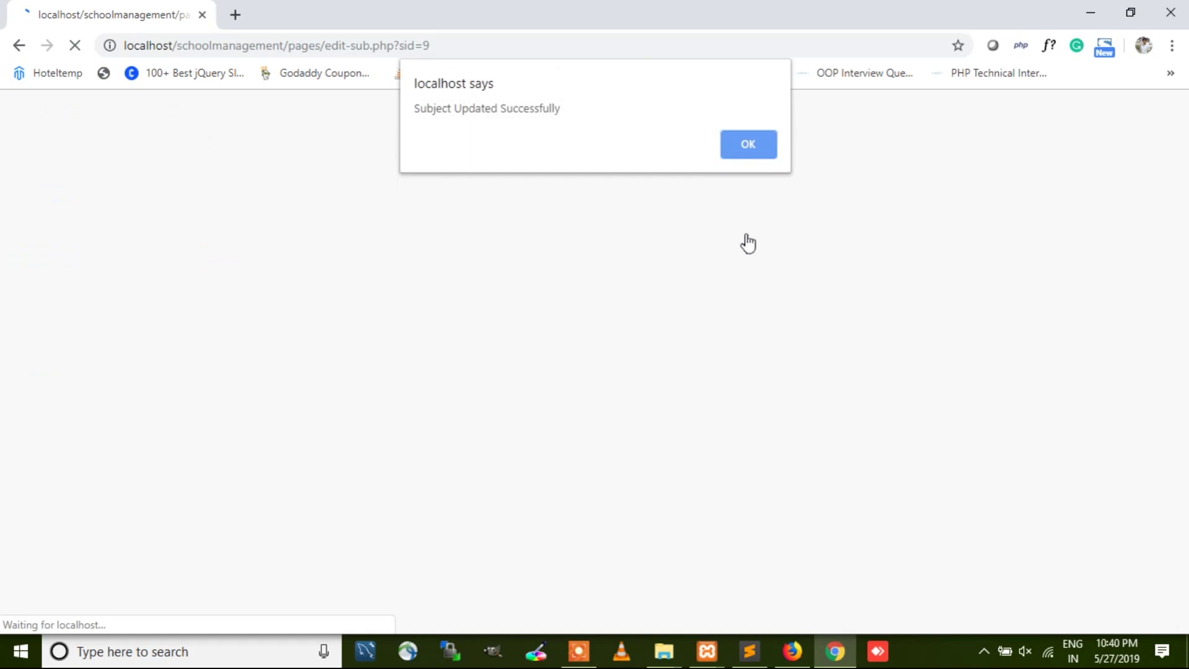
left_click(742, 156)
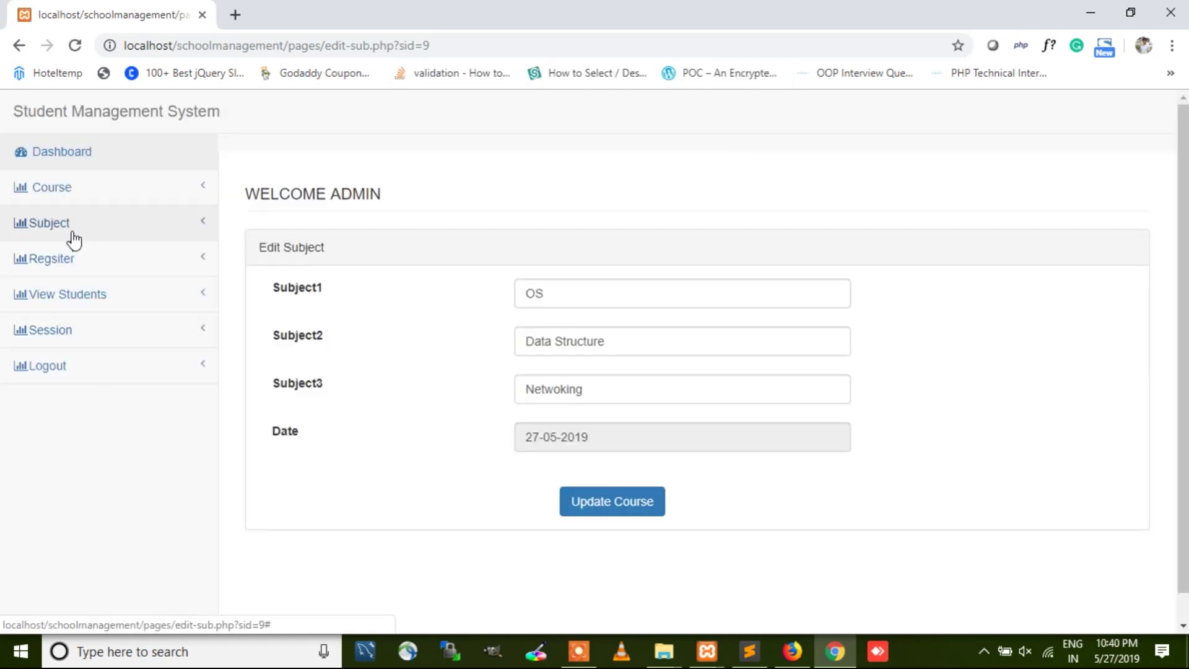
left_click(73, 261)
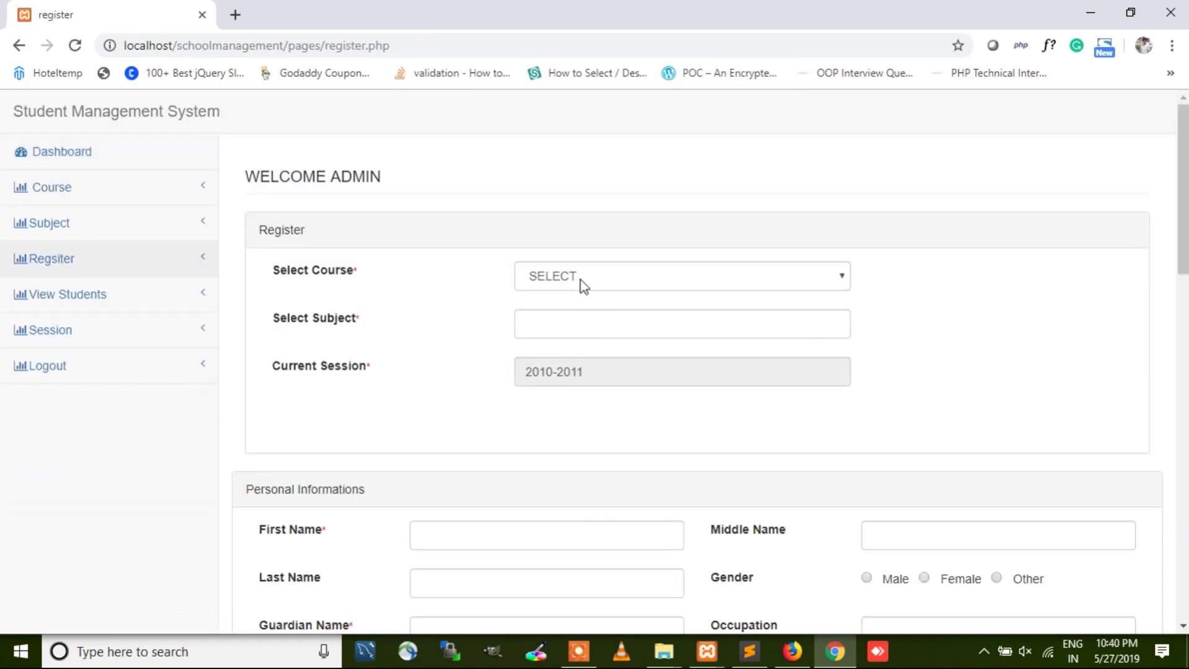
Step: Choose M.Tech as the student's course and review its prefilled subjects
left_click(580, 274)
left_click(573, 407)
left_click(576, 327)
left_click_drag(573, 331, 860, 332)
scroll(557, 449, "down", 4)
Step: Enter the student's first, middle and last name and set gender to Male
left_click(496, 291)
left_click(909, 279)
left_click(567, 324)
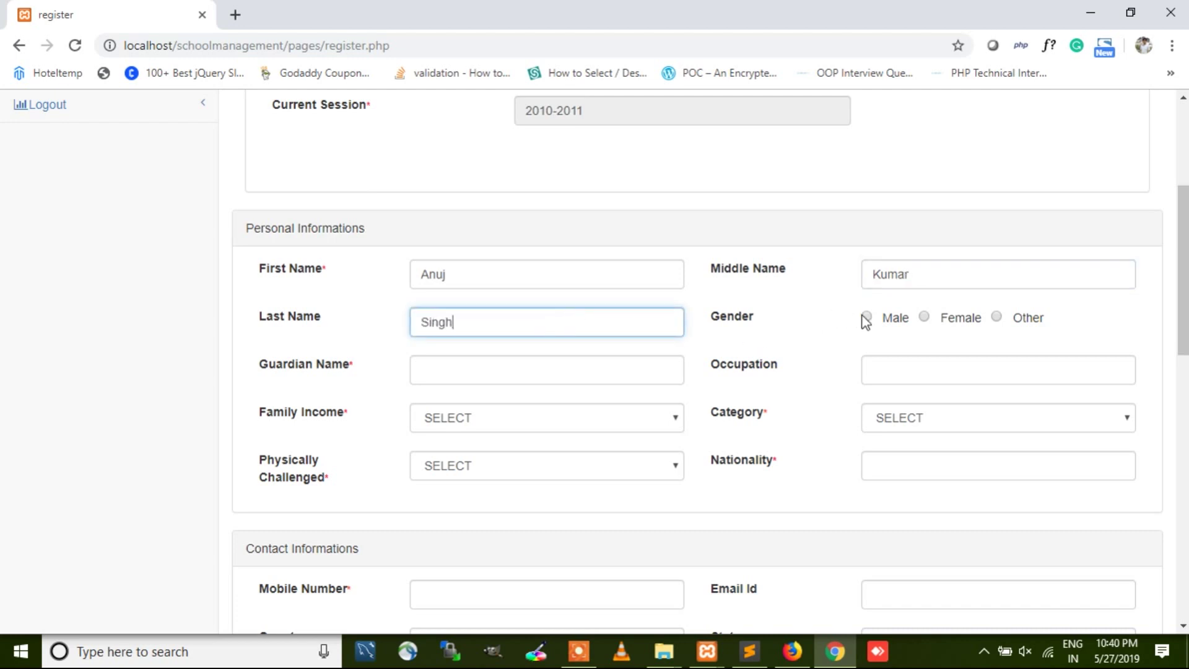
left_click(866, 317)
Step: Enter the guardian's name, occupation 'IT Servic' and family income 500000
left_click(440, 378)
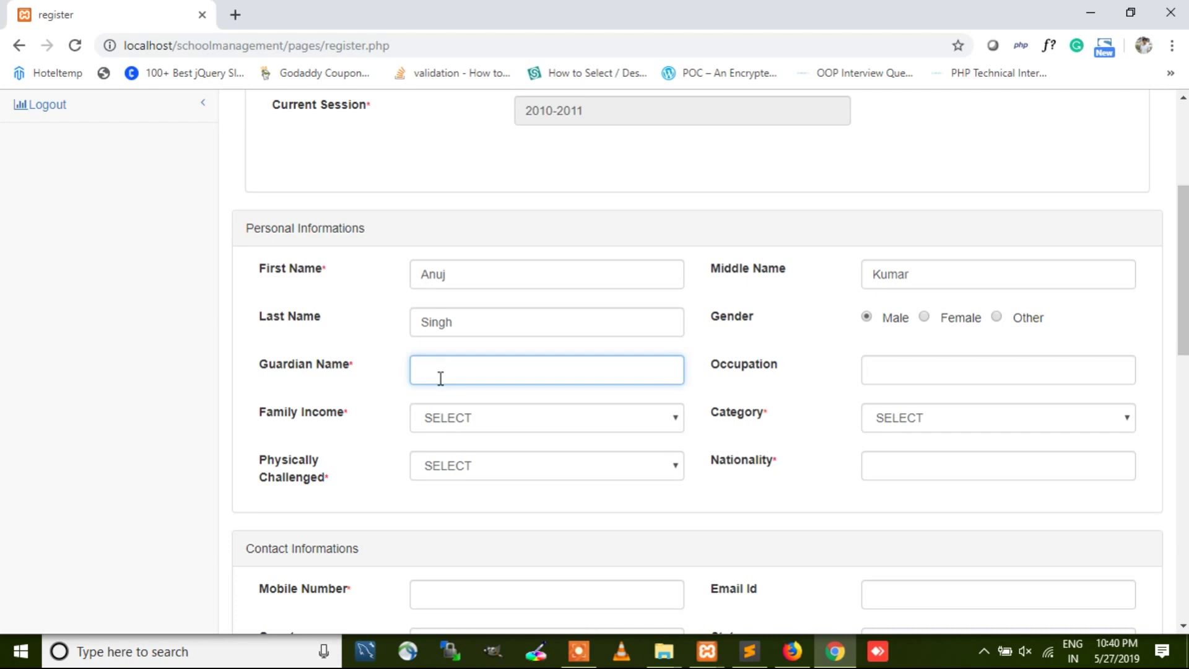
type("Abc")
key("Tab")
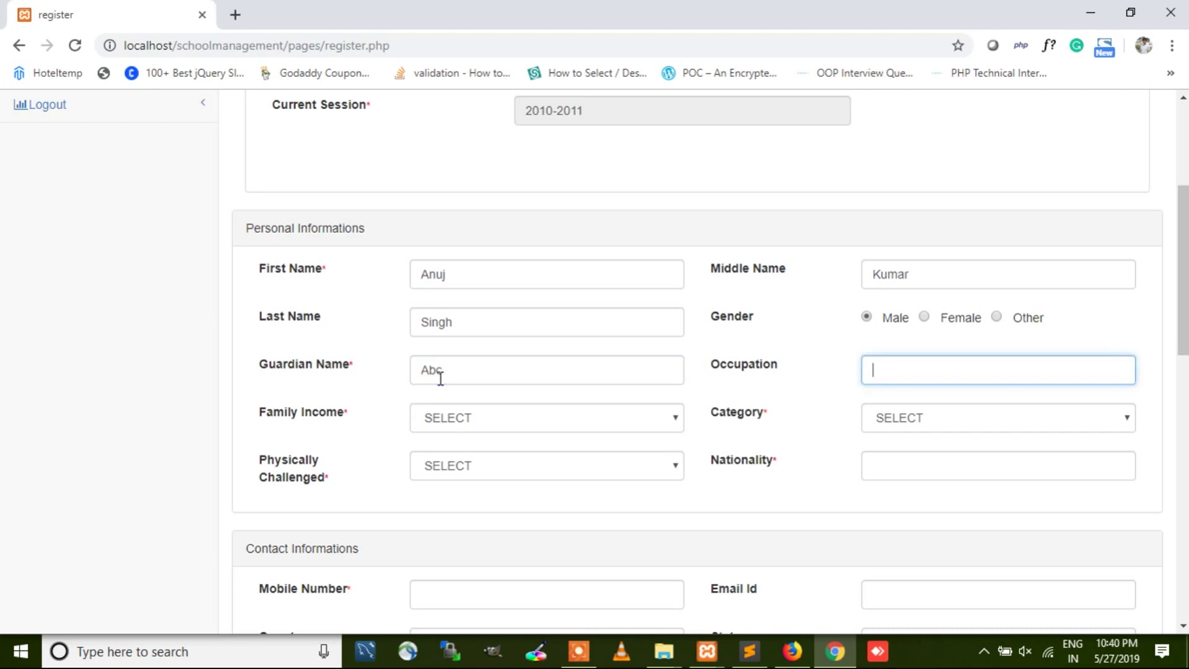
type("IT Servic")
left_click(450, 420)
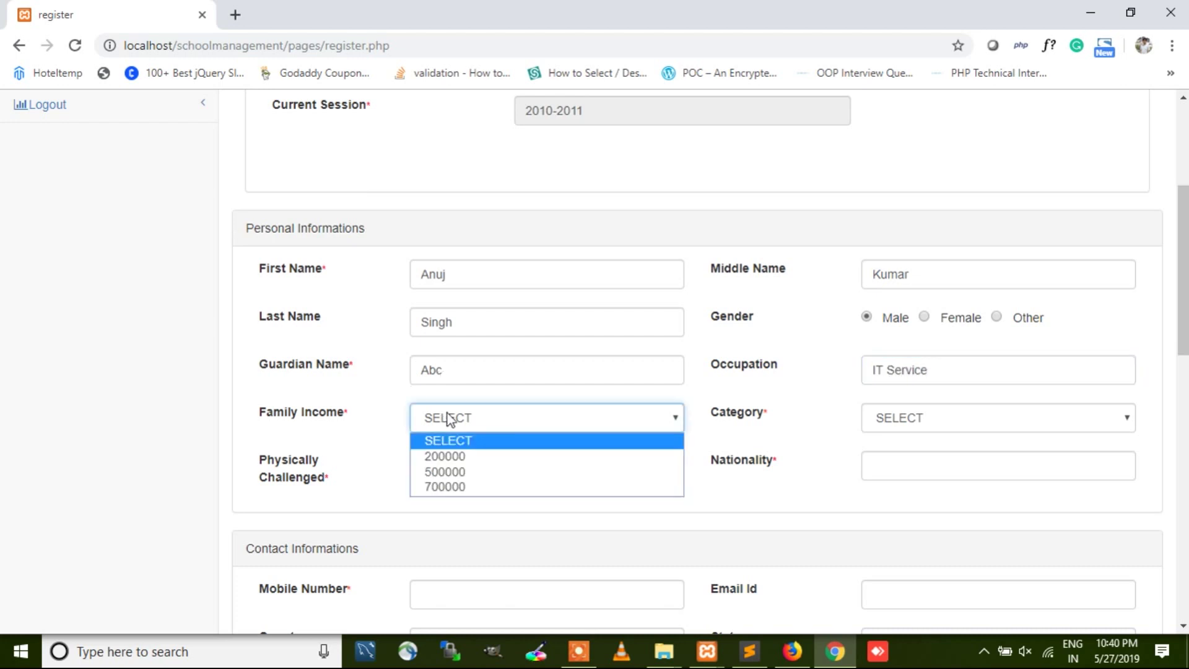
left_click(455, 471)
Step: Set category General, physically challenged No and nationality Indian
left_click(906, 419)
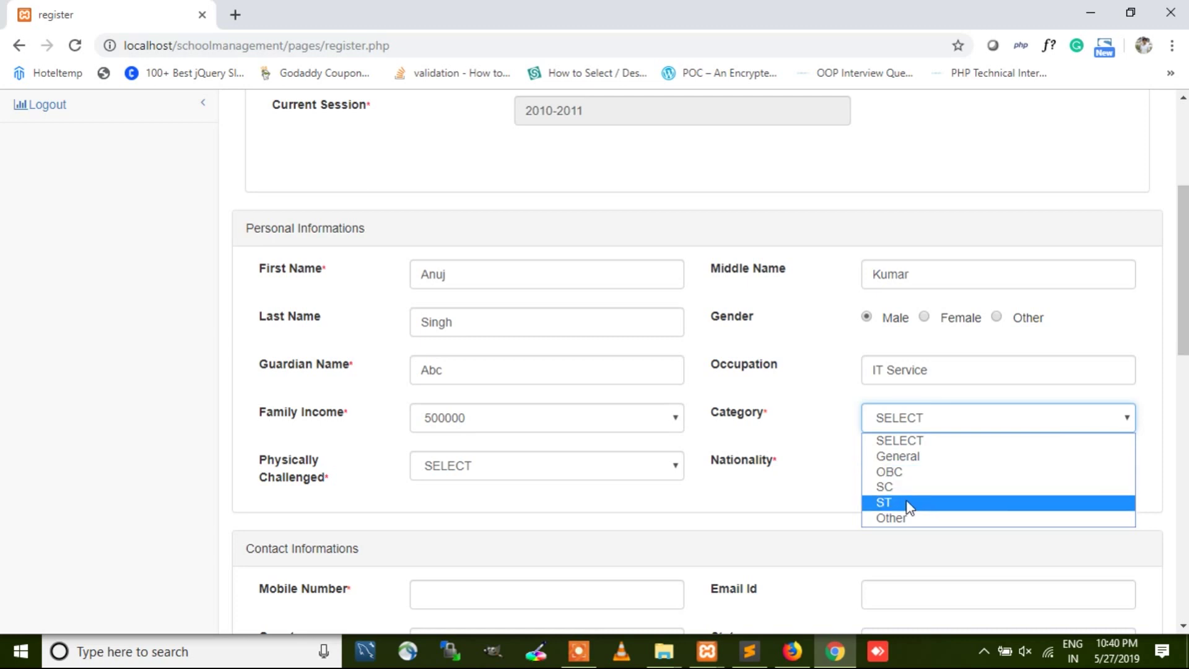
left_click(892, 458)
left_click(578, 464)
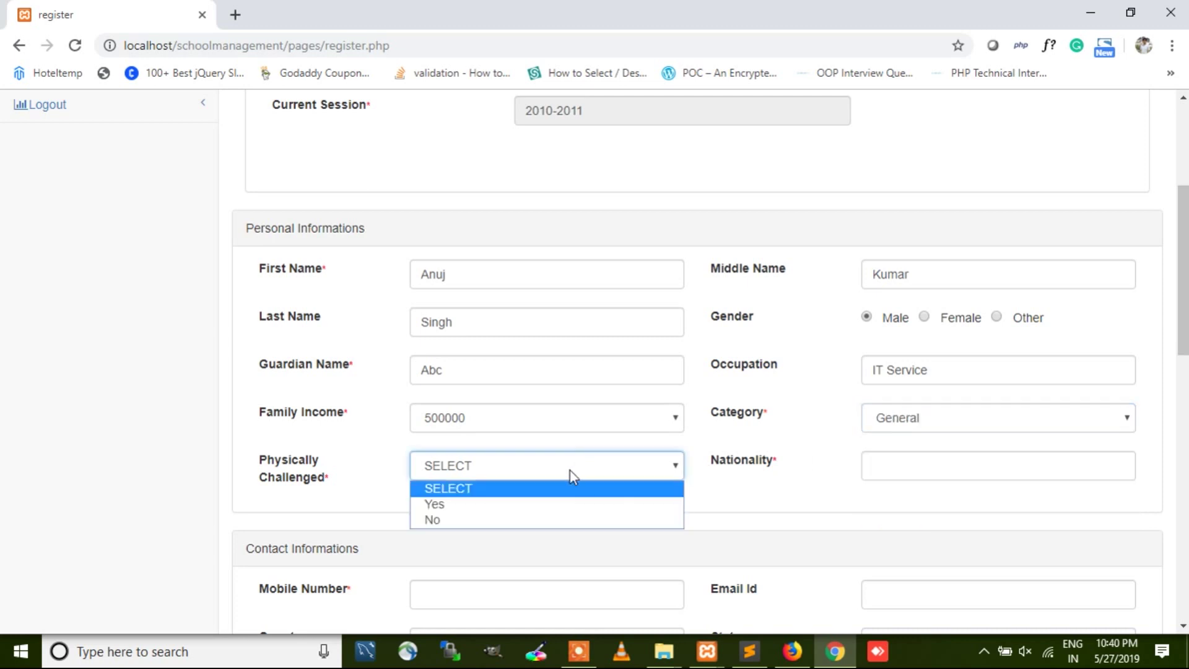
left_click(456, 522)
left_click(898, 469)
type("Indian")
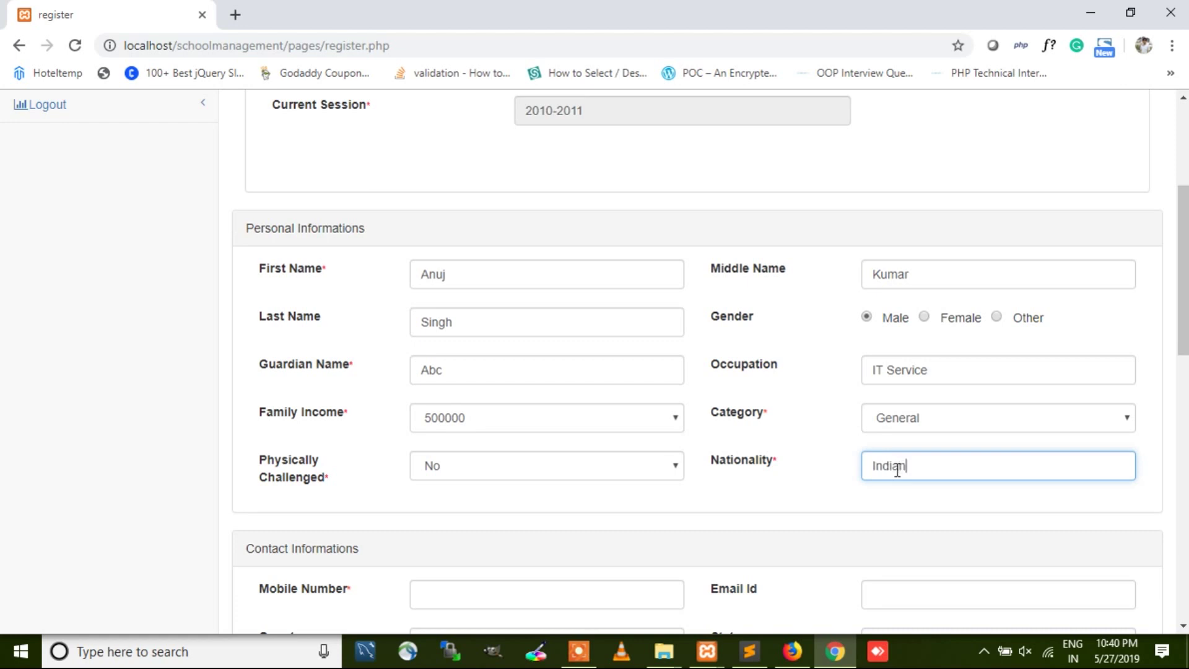
Step: Enter the student's mobile number and e-mail address
scroll(879, 467, "down", 4)
left_click(557, 346)
type("1234567890")
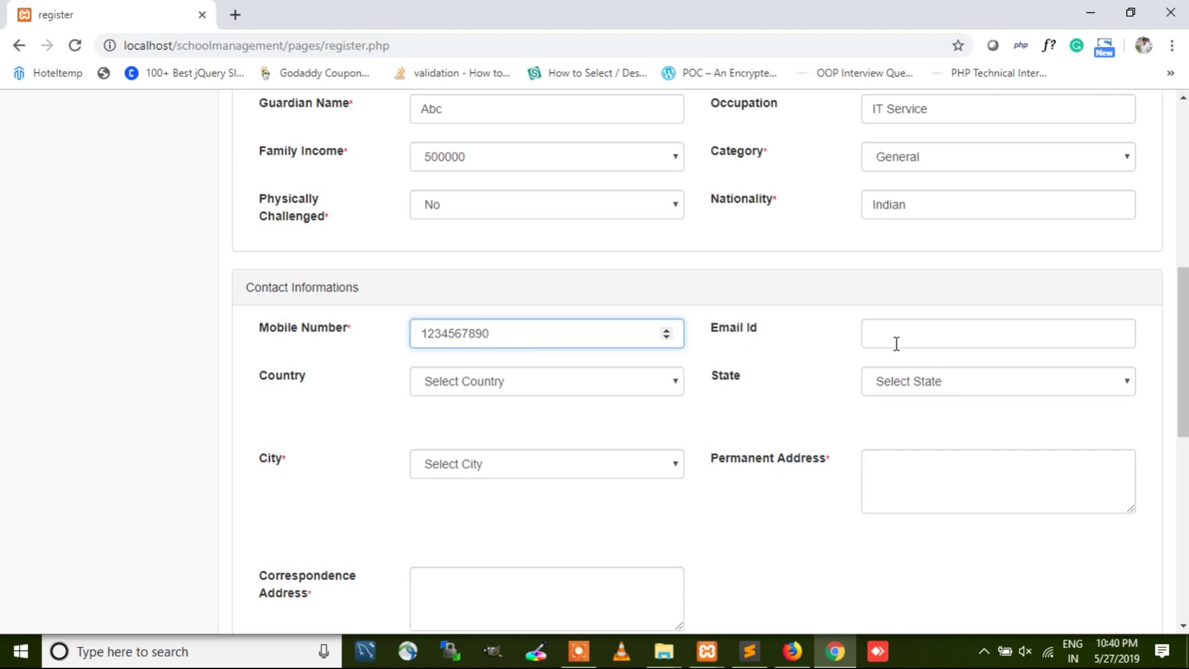
left_click(895, 343)
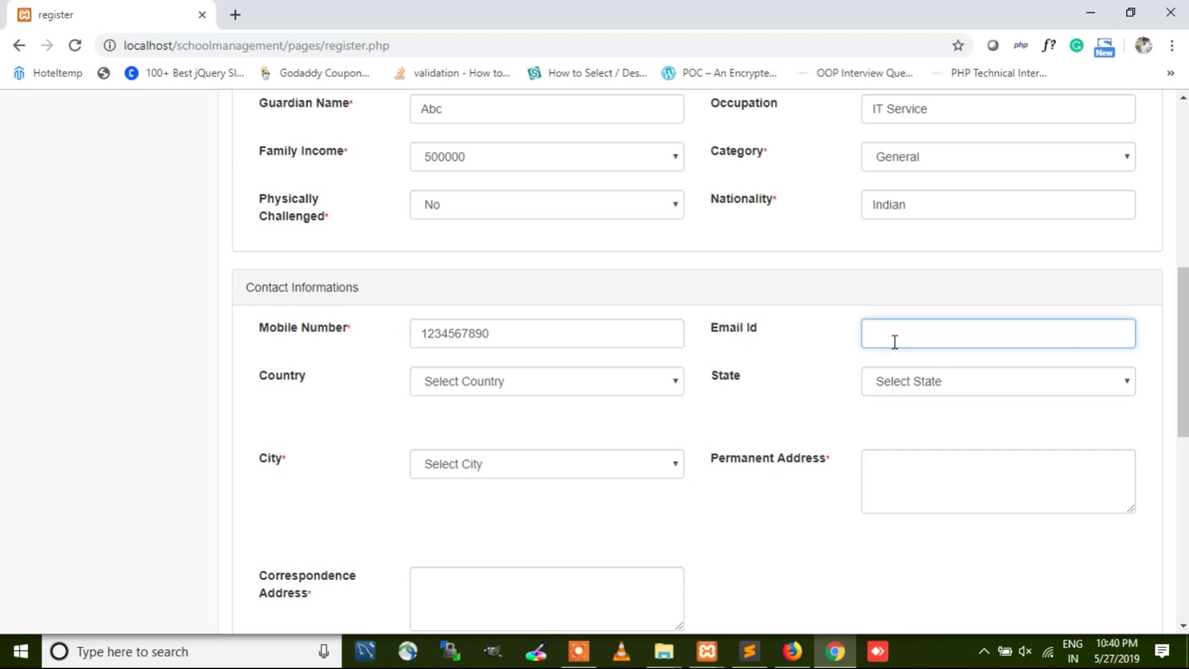
type("a")
key("BackSpace")
key("BackSpace")
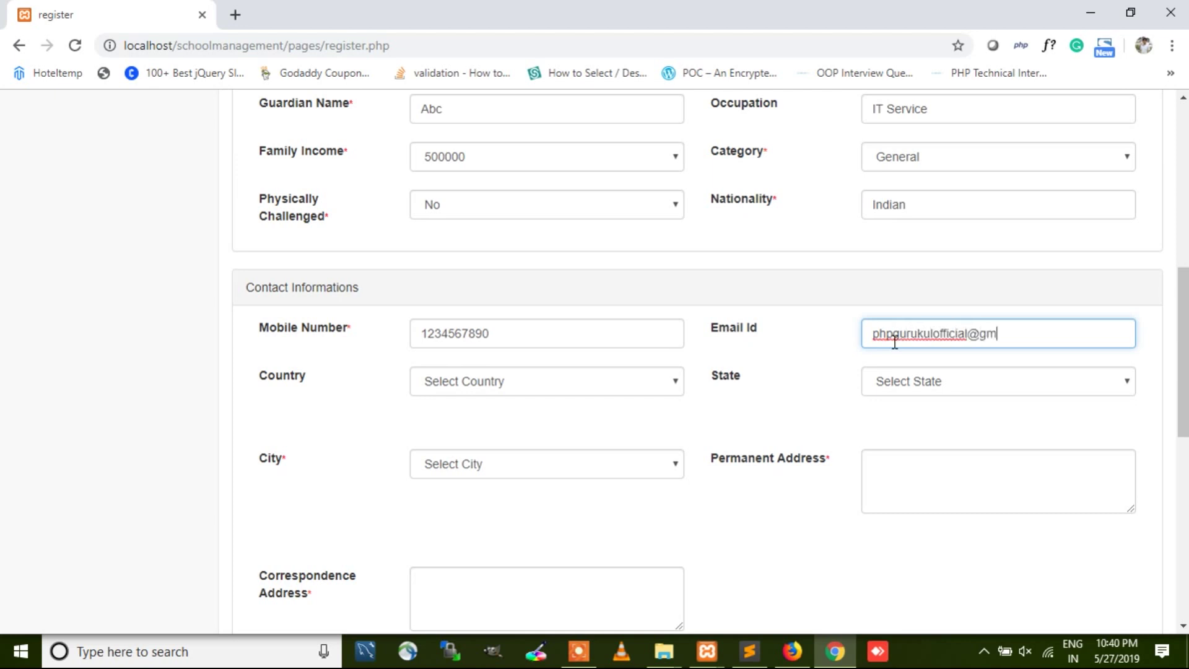
key("Tab")
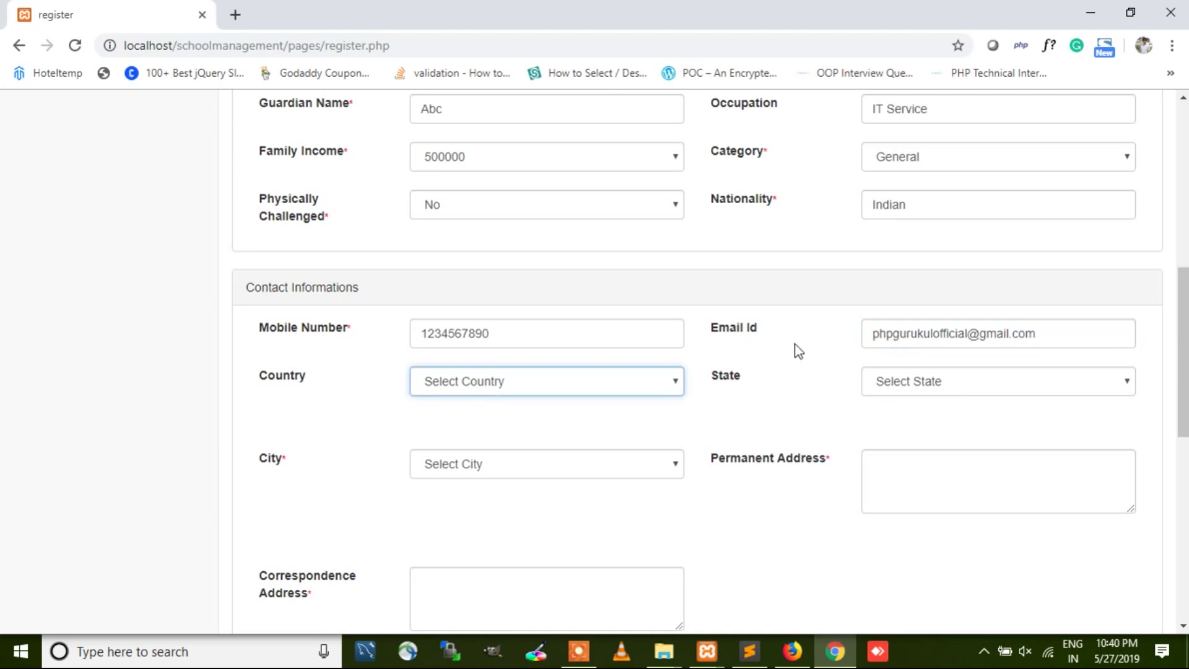
Step: Set country India, state Delhi and city Delhi
left_click(588, 389)
key("i")
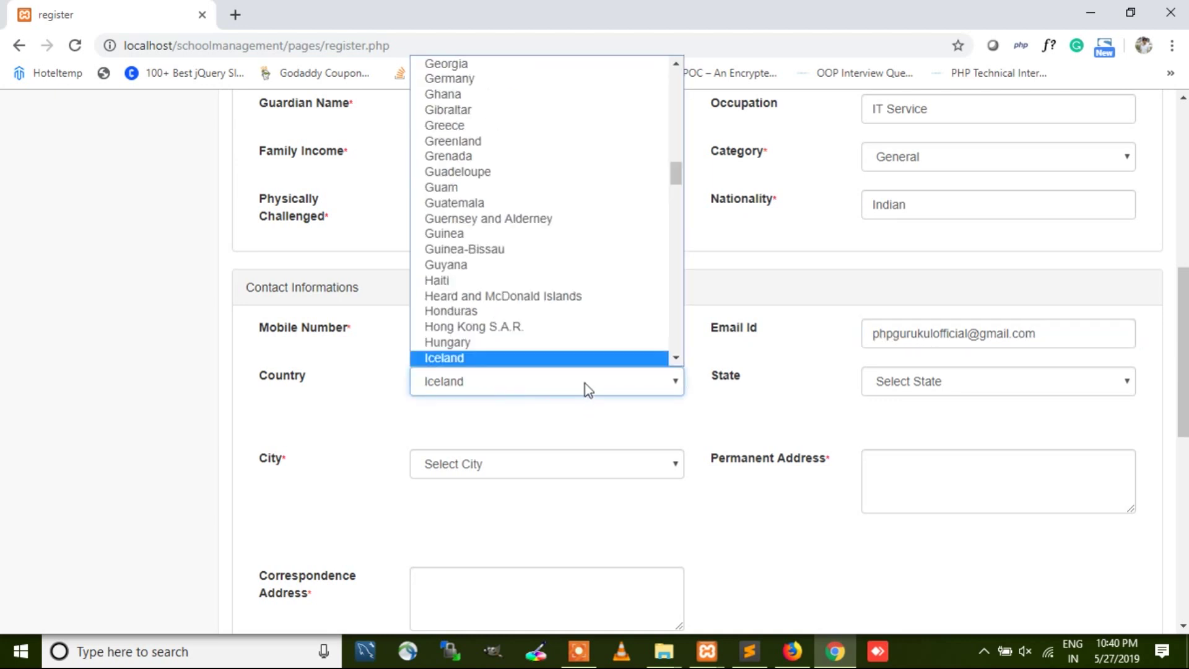
key("n")
key("Return")
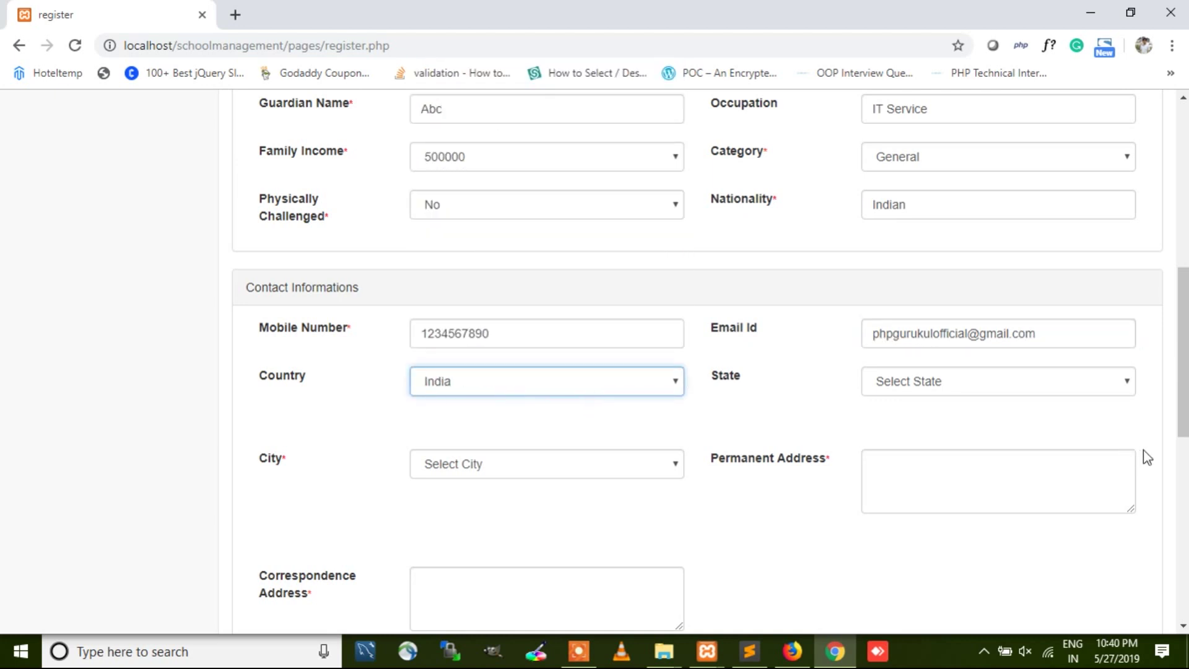
left_click(952, 375)
key("d")
key("e")
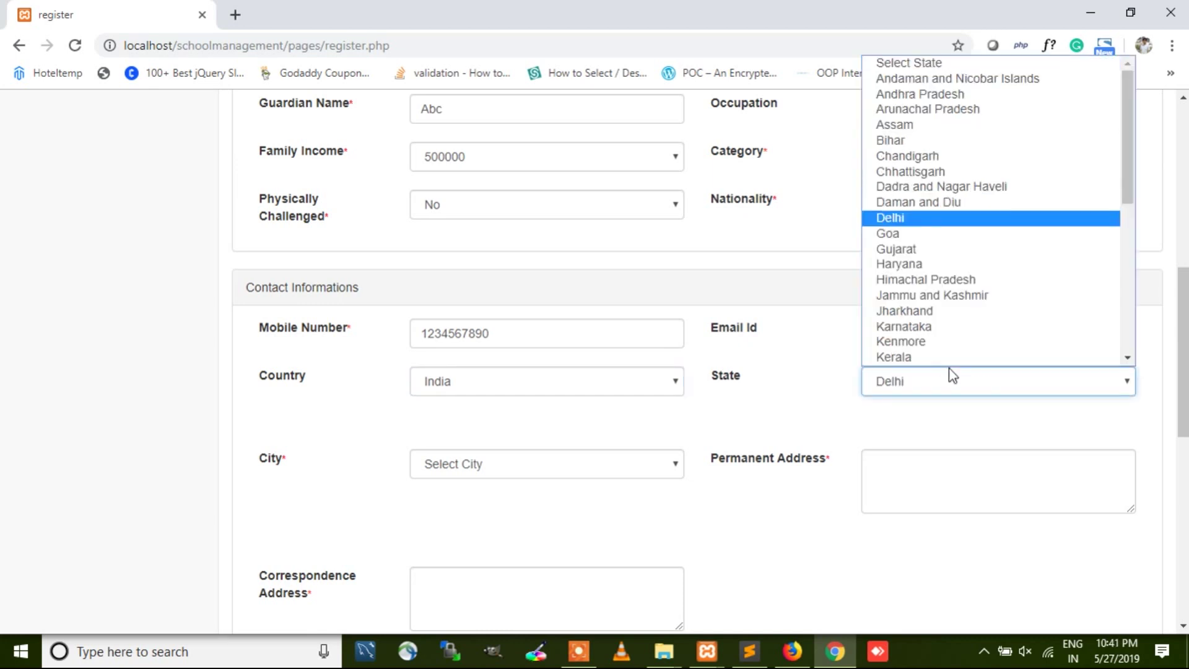
left_click(890, 220)
left_click(528, 465)
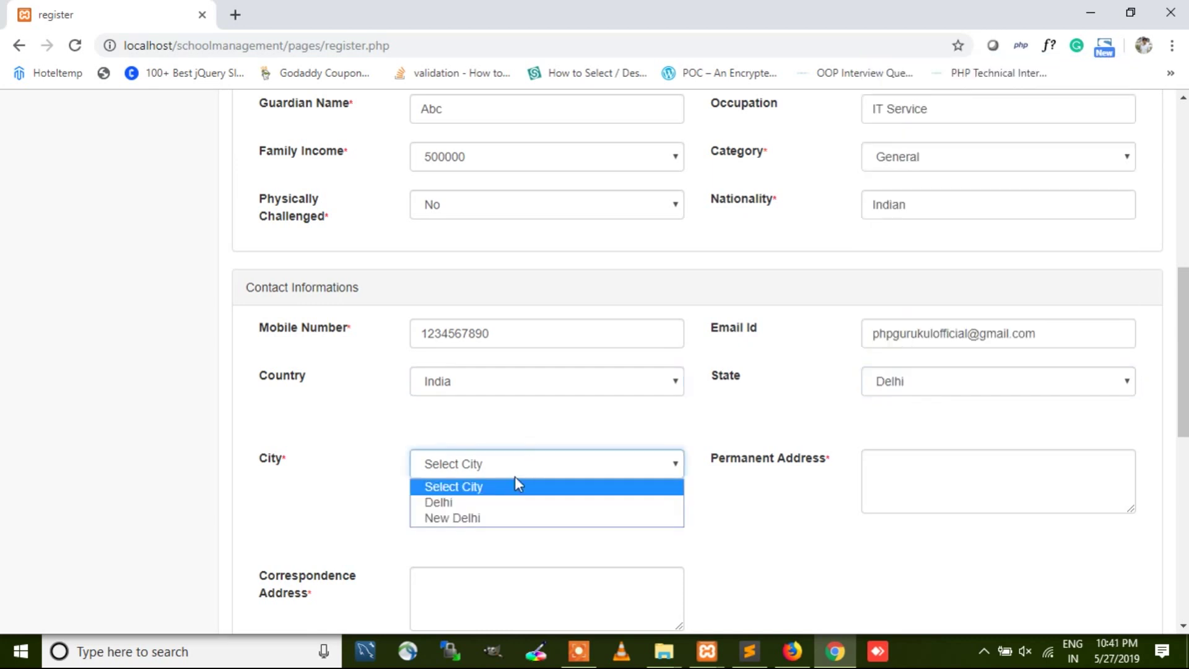
left_click(451, 503)
Step: Fill in the permanent and correspondence address fields
left_click(991, 498)
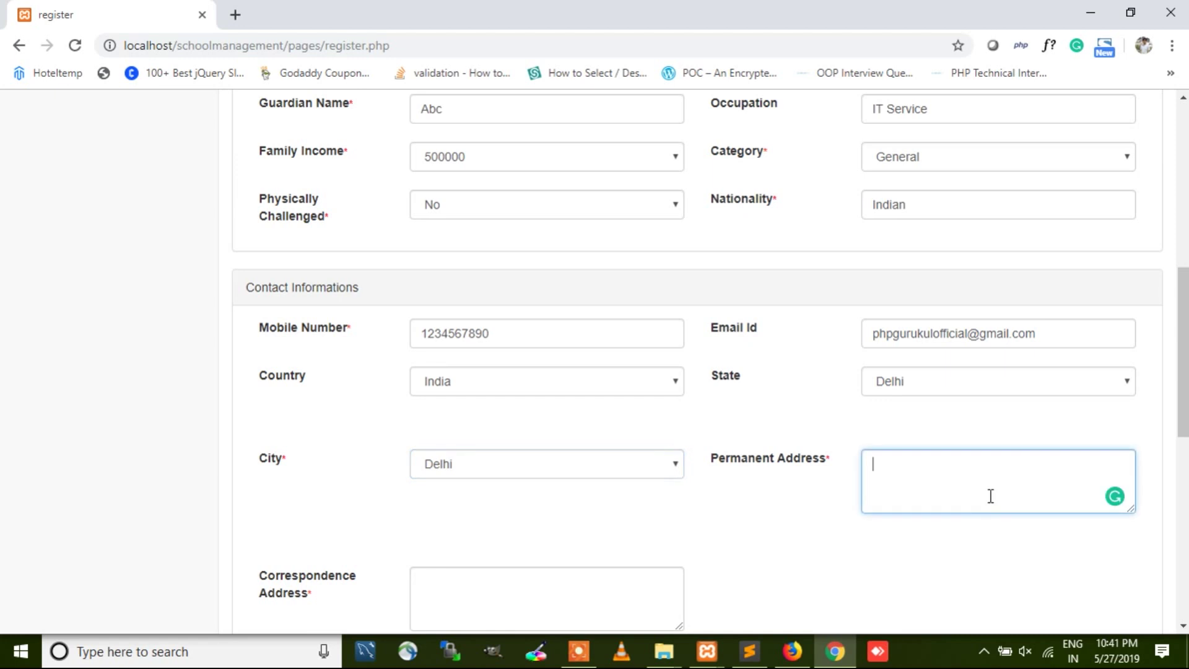
type("Mayur Vihar")
scroll(908, 544, "down", 4)
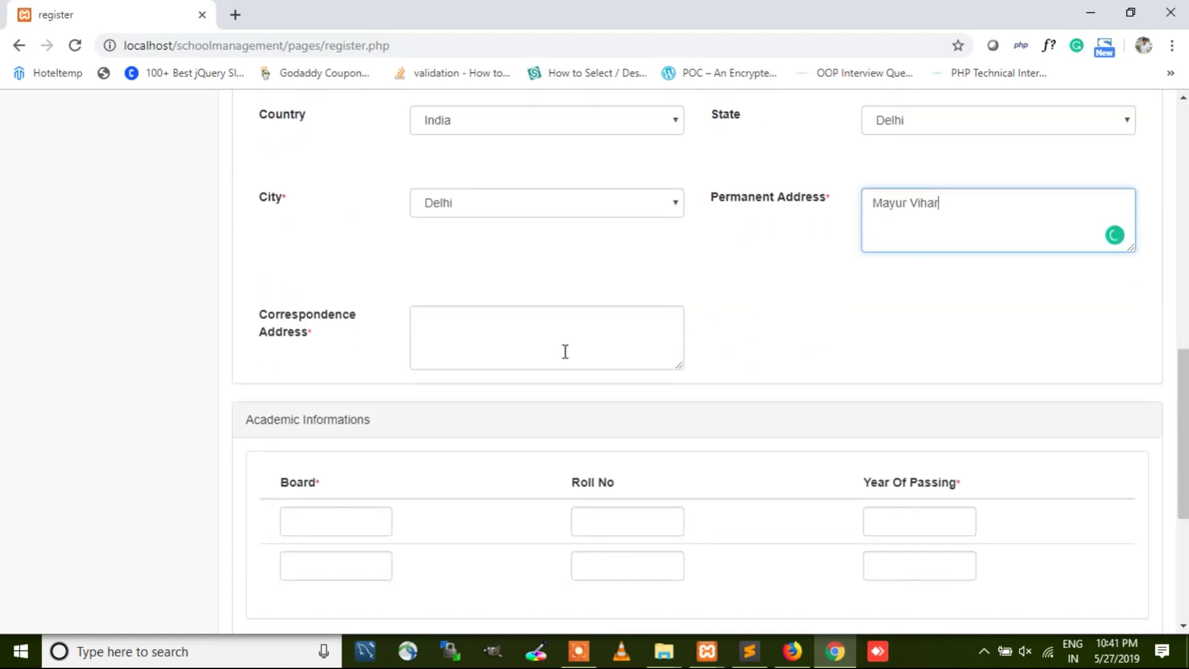
left_click(565, 352)
type("Mayur Vihar")
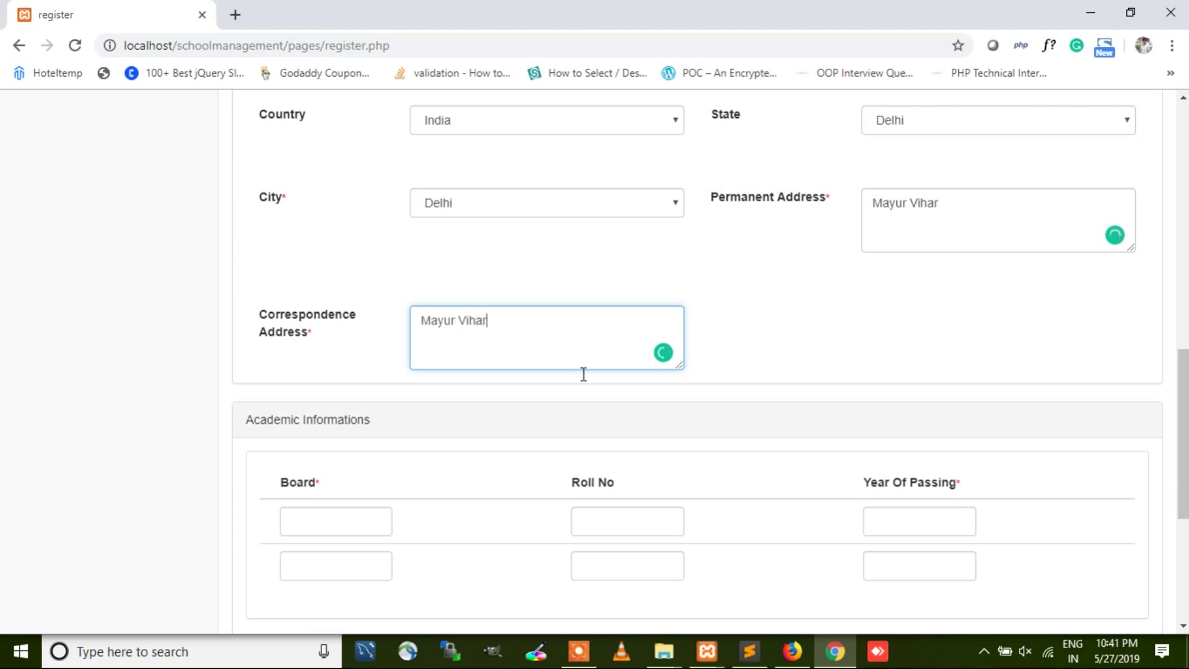
scroll(583, 374, "down", 3)
Step: Enter the first academic row: 10 UP Board, roll 123456, passing year 2010
left_click(377, 366)
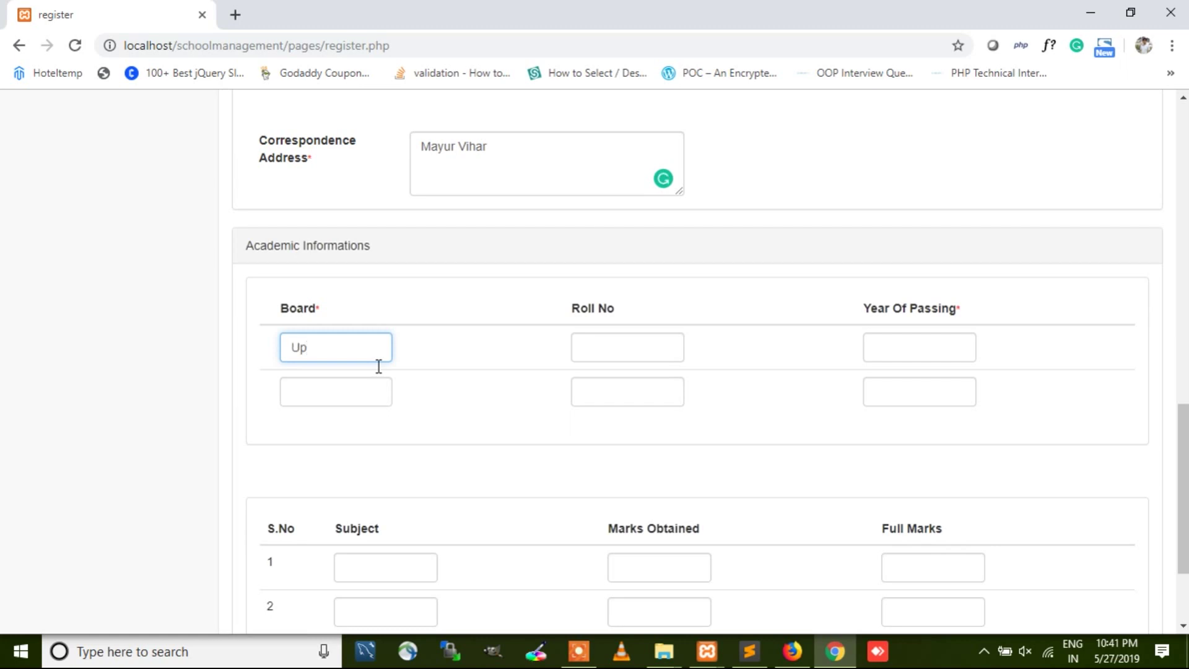
type("Up")
left_click_drag(324, 355, 258, 347)
type("10 UP Board")
left_click(663, 357)
type("123456")
left_click(875, 353)
type("201")
left_click(312, 406)
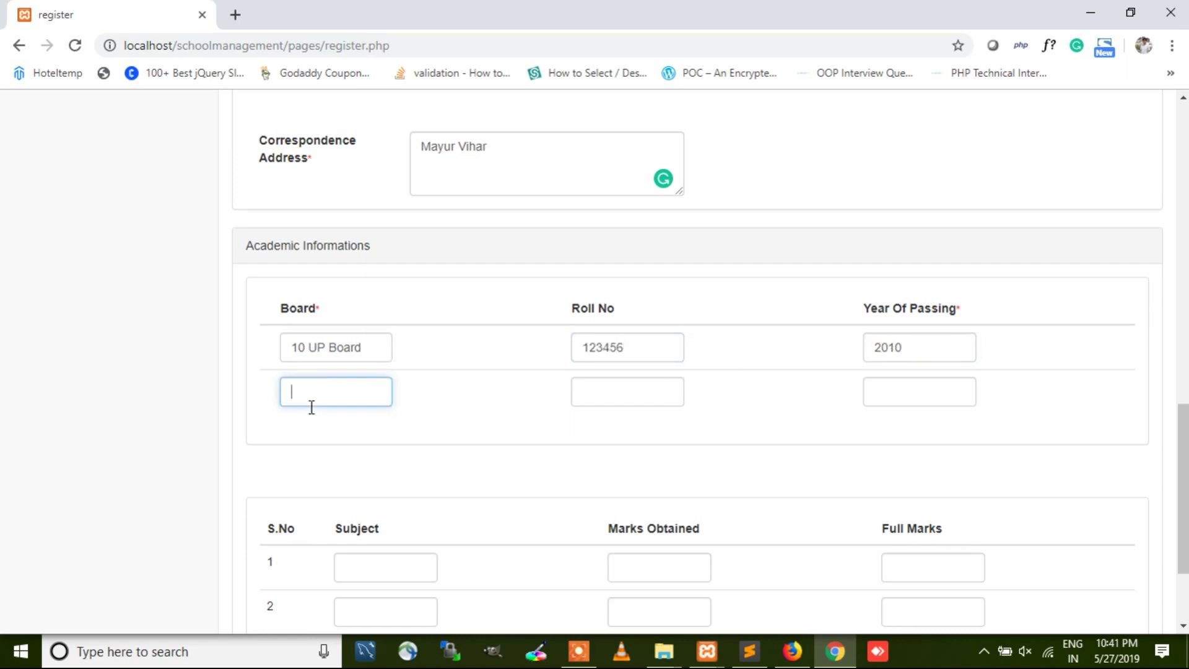
type("12 UP Board")
left_click(606, 406)
type("654332")
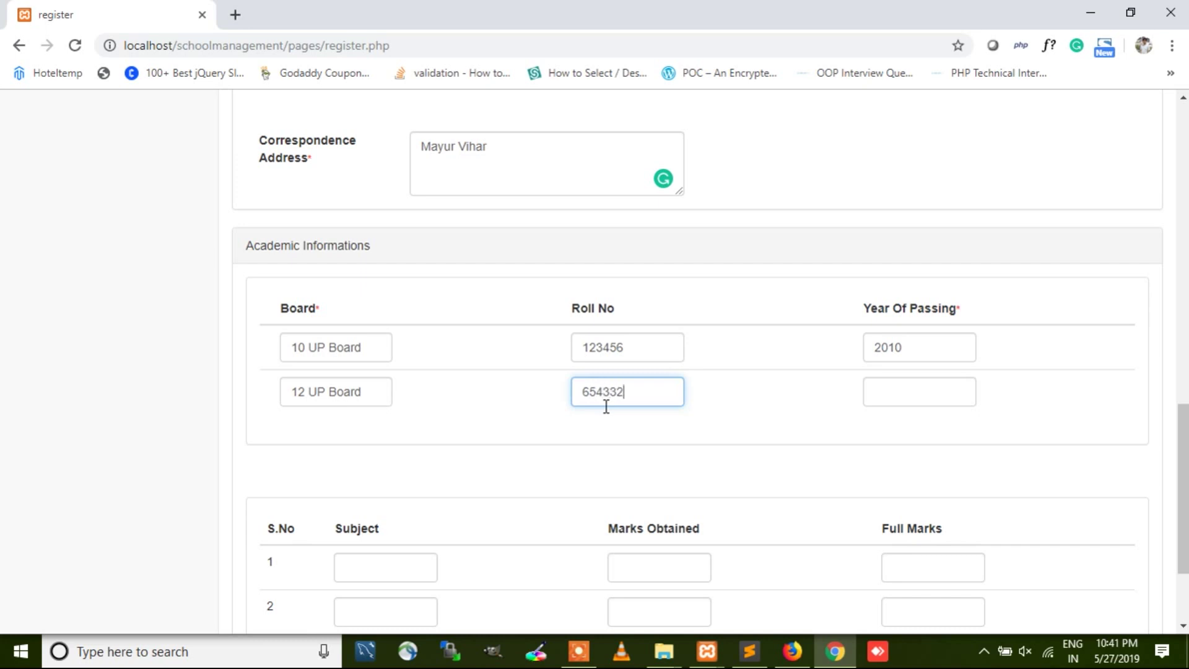
key("Tab")
type("2012")
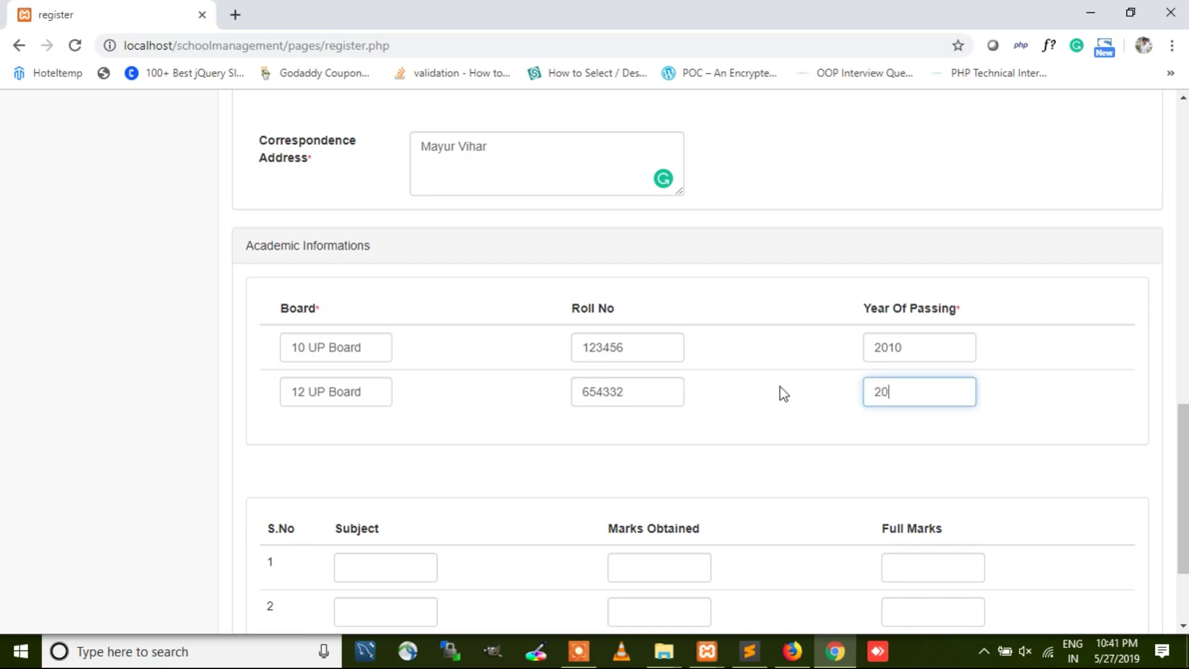
scroll(759, 409, "down", 1)
Step: Enter Hindi with 80 marks obtained out of 100
scroll(759, 412, "down", 1)
left_click(381, 422)
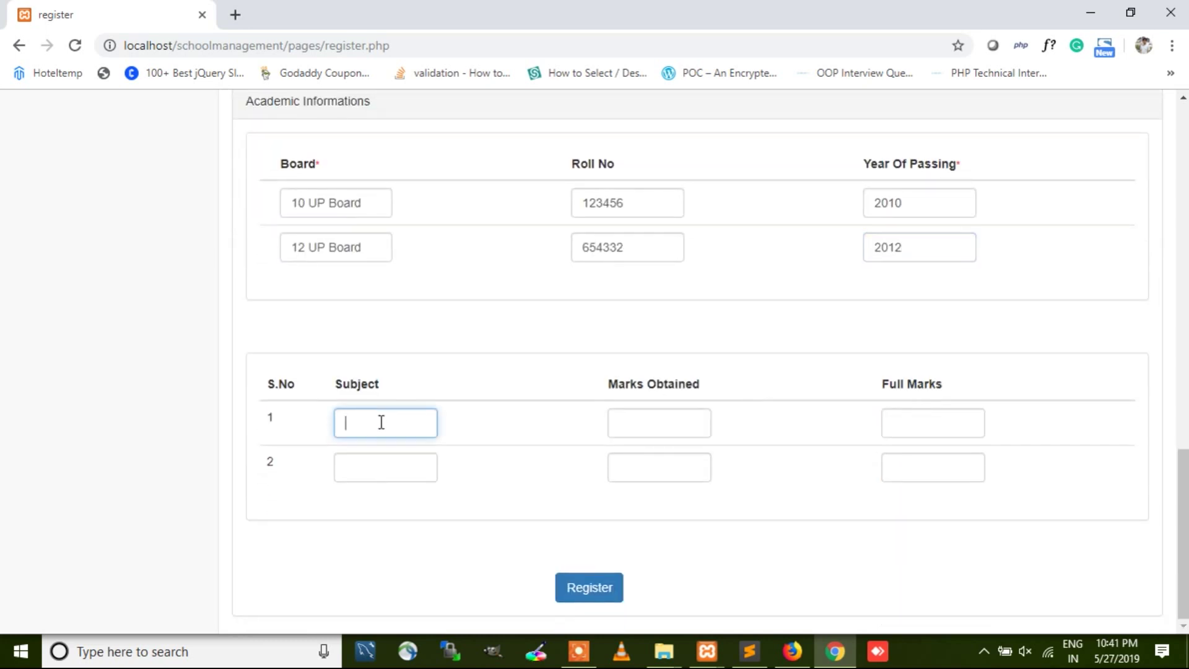
type("Hindi")
key("Tab")
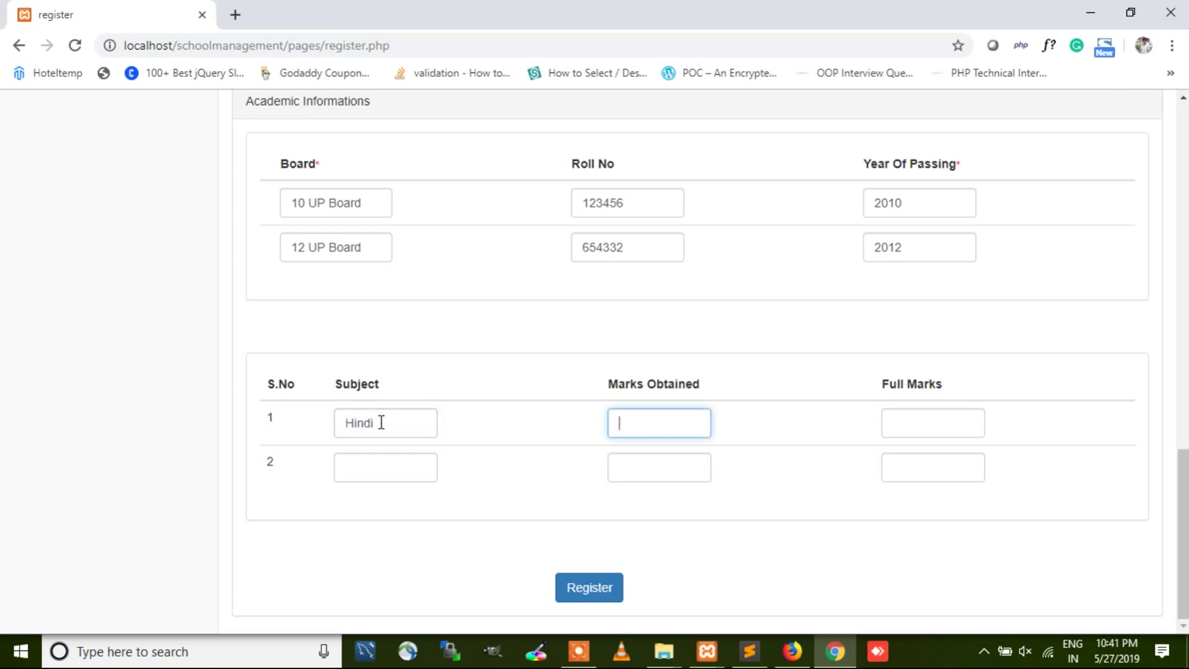
type("80")
key("Tab")
Step: Enter English with 60 marks out of 100 and submit the registration
left_click(384, 473)
type("English")
key("Tab")
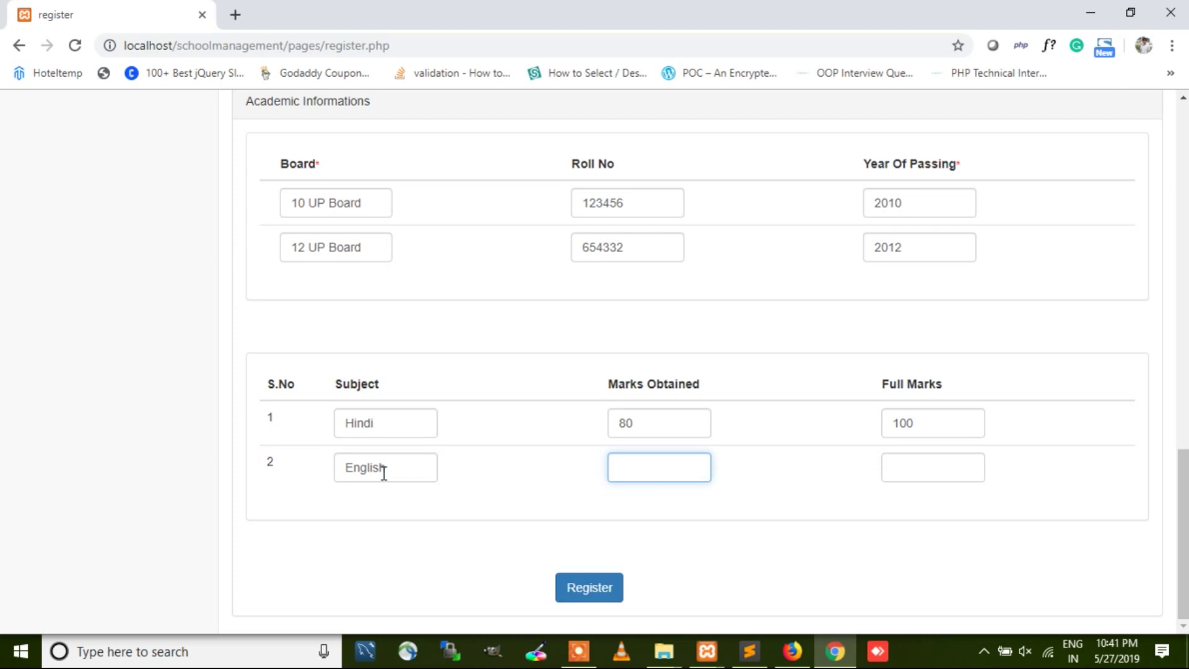
type("60")
key("Tab")
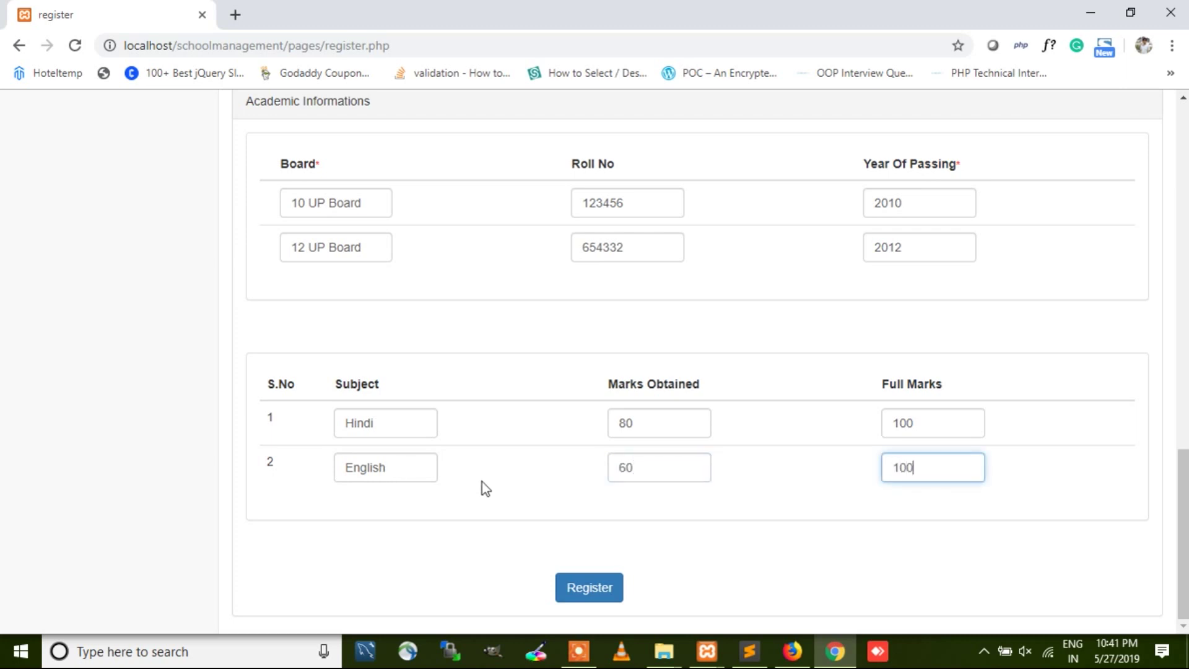
left_click(610, 588)
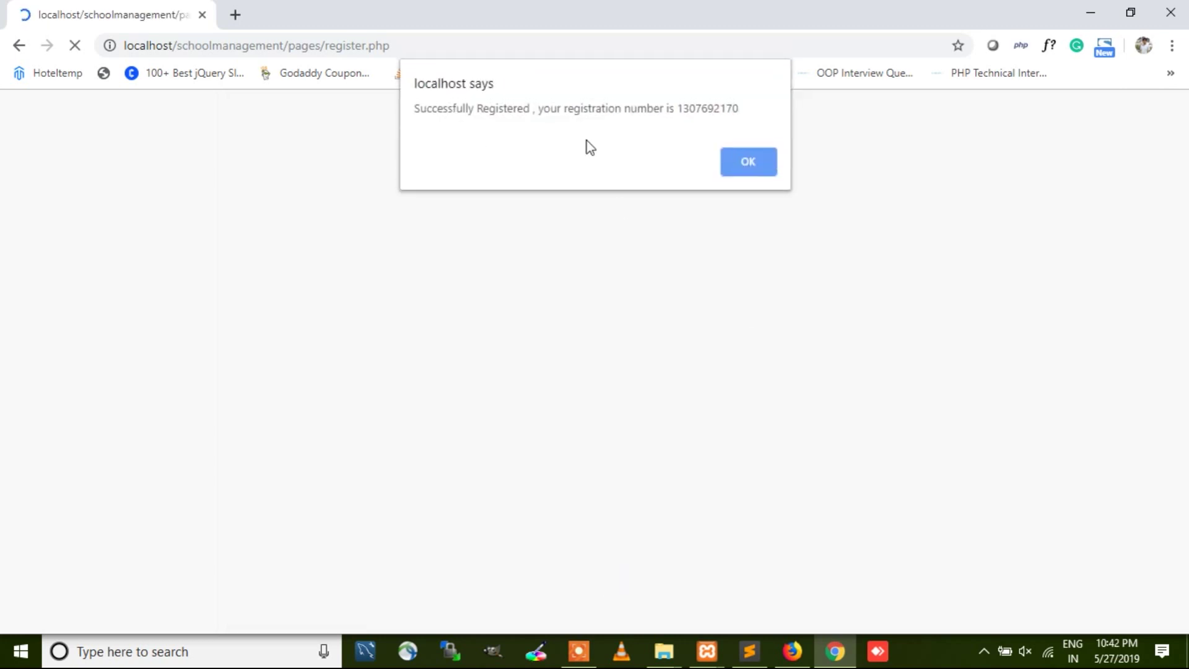
Step: Note the registration number, then open the new student's record from View Students
left_click_drag(766, 115, 666, 121)
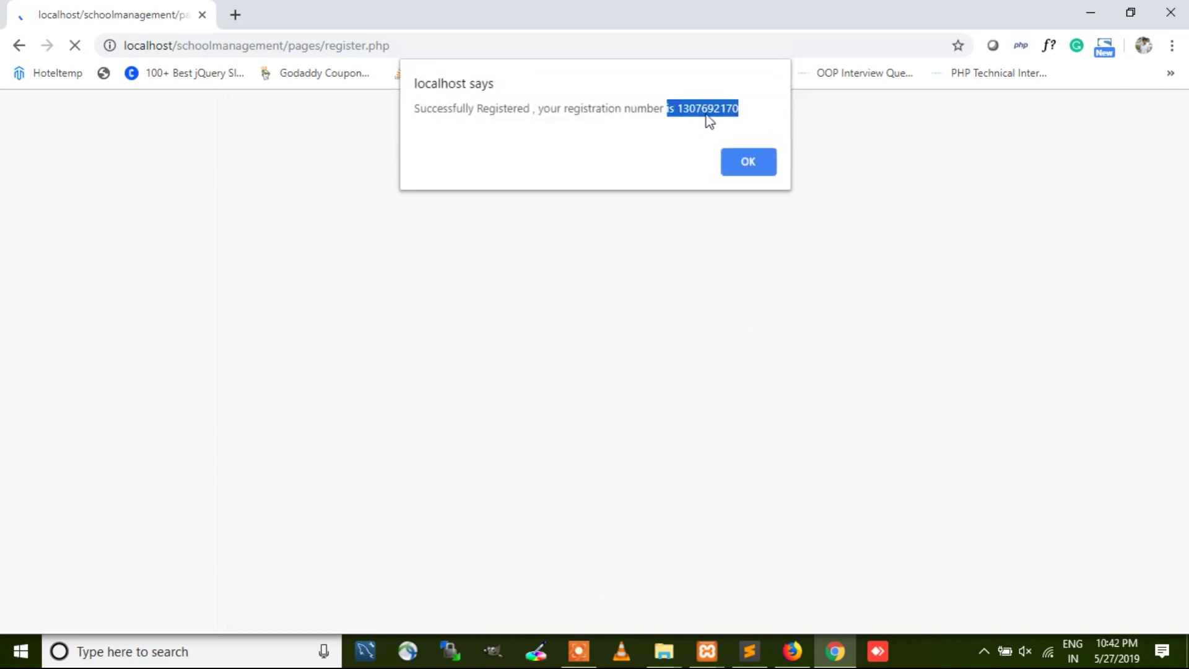
left_click(761, 153)
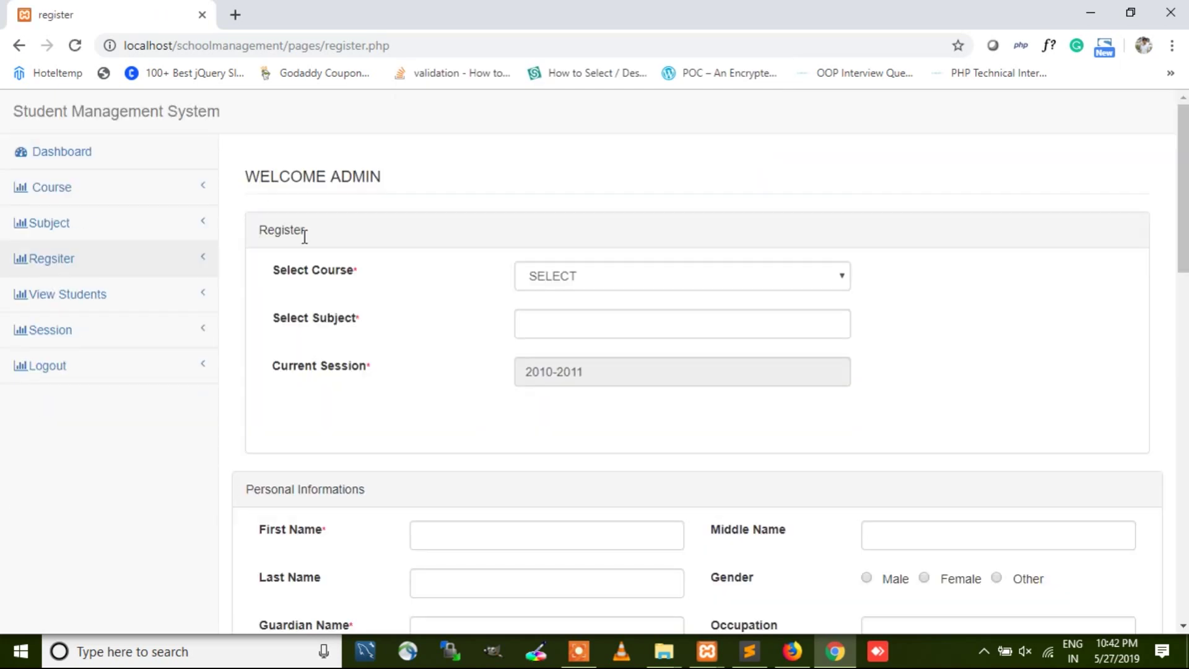
left_click(93, 304)
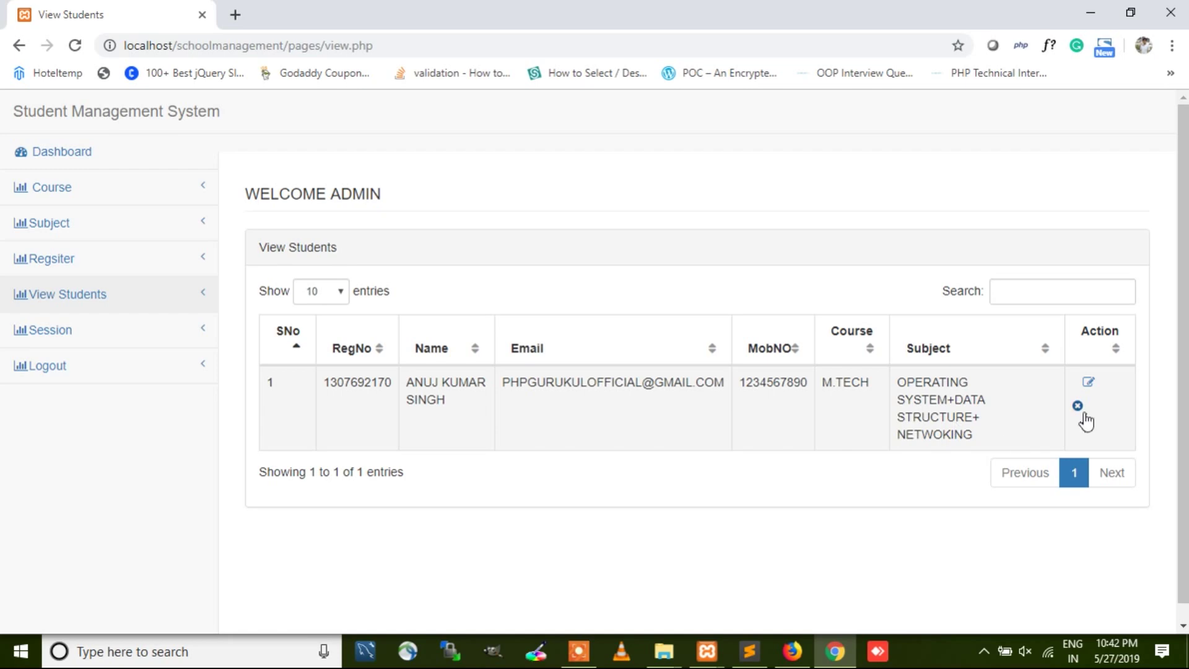
left_click(1089, 385)
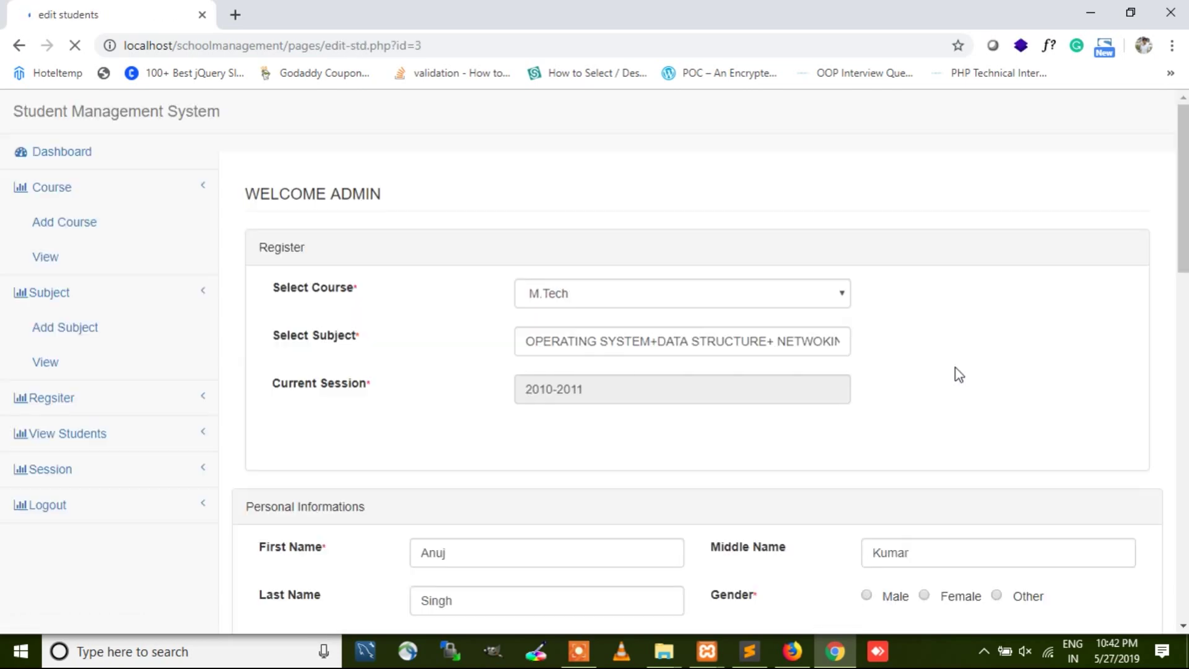
Step: Set the student's gender to Male and attempt to save the record
scroll(779, 328, "down", 3)
scroll(778, 328, "down", 12)
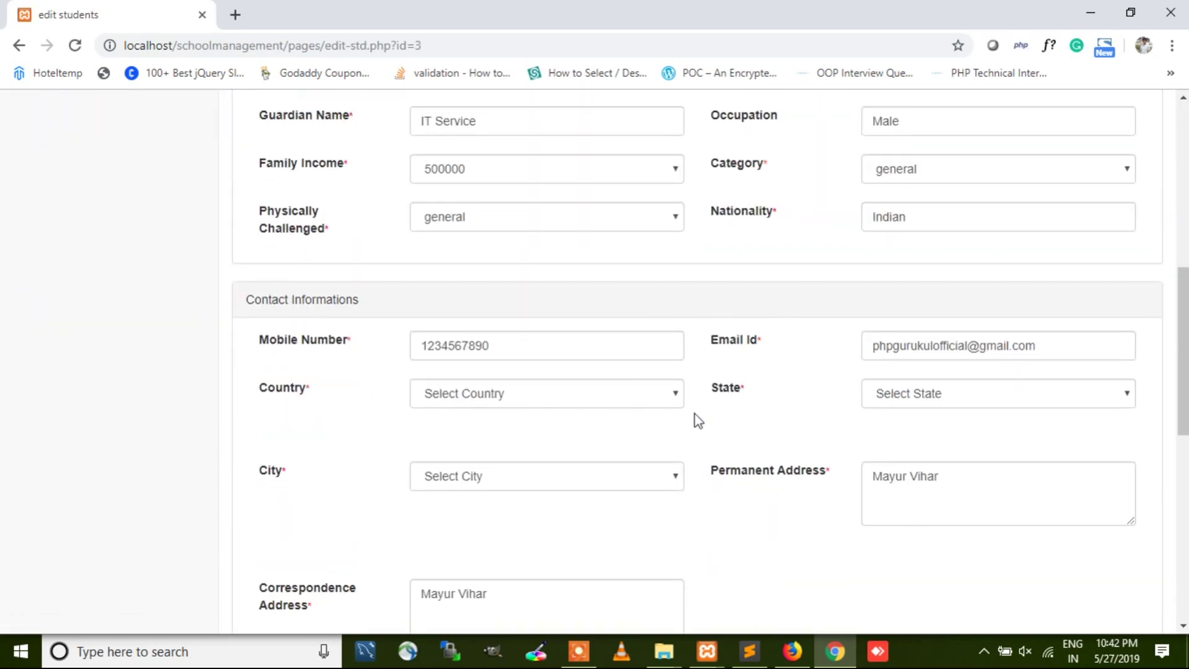
scroll(682, 389, "down", 3)
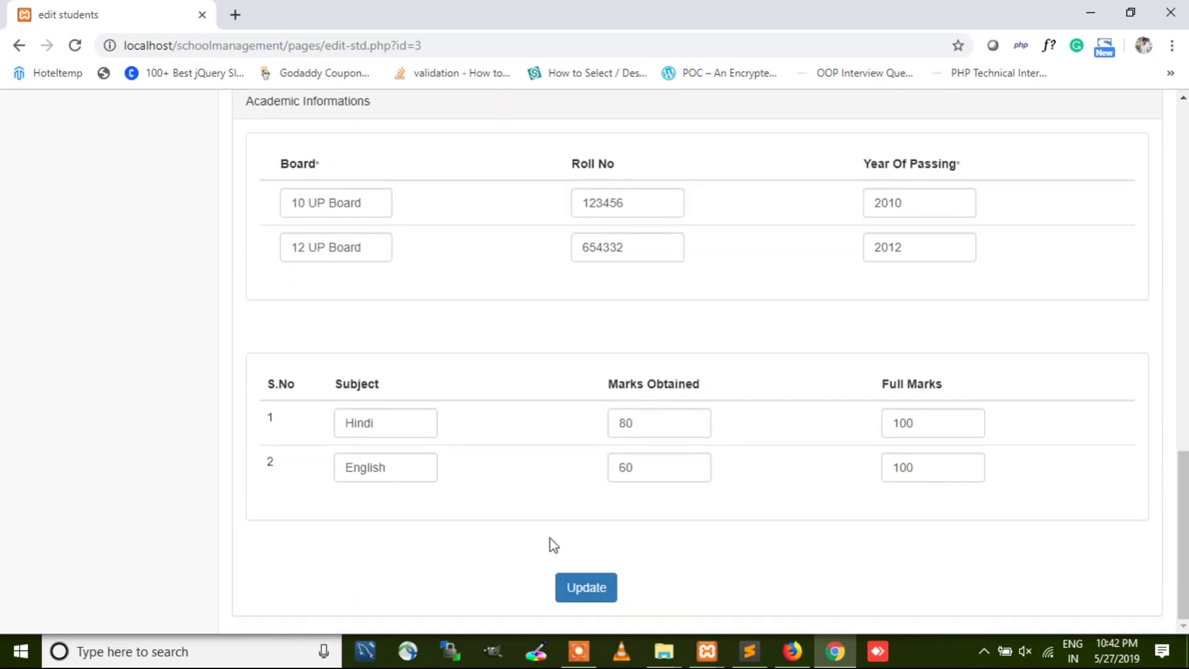
left_click(584, 588)
scroll(826, 450, "up", 1)
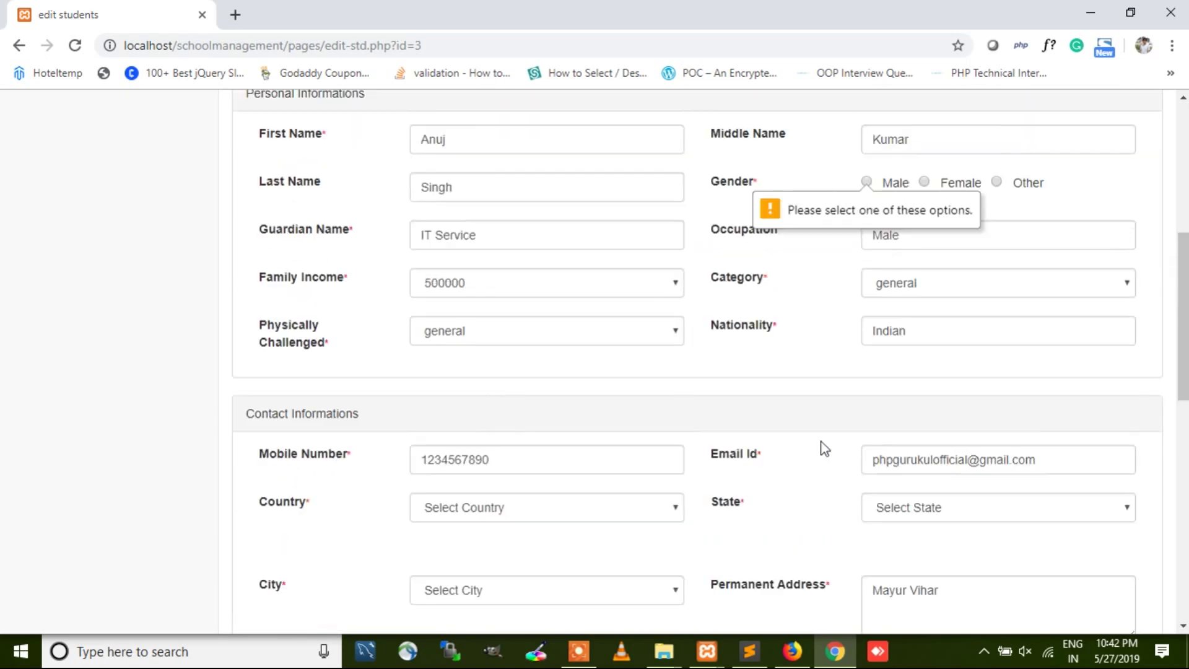
left_click(865, 186)
scroll(672, 401, "down", 8)
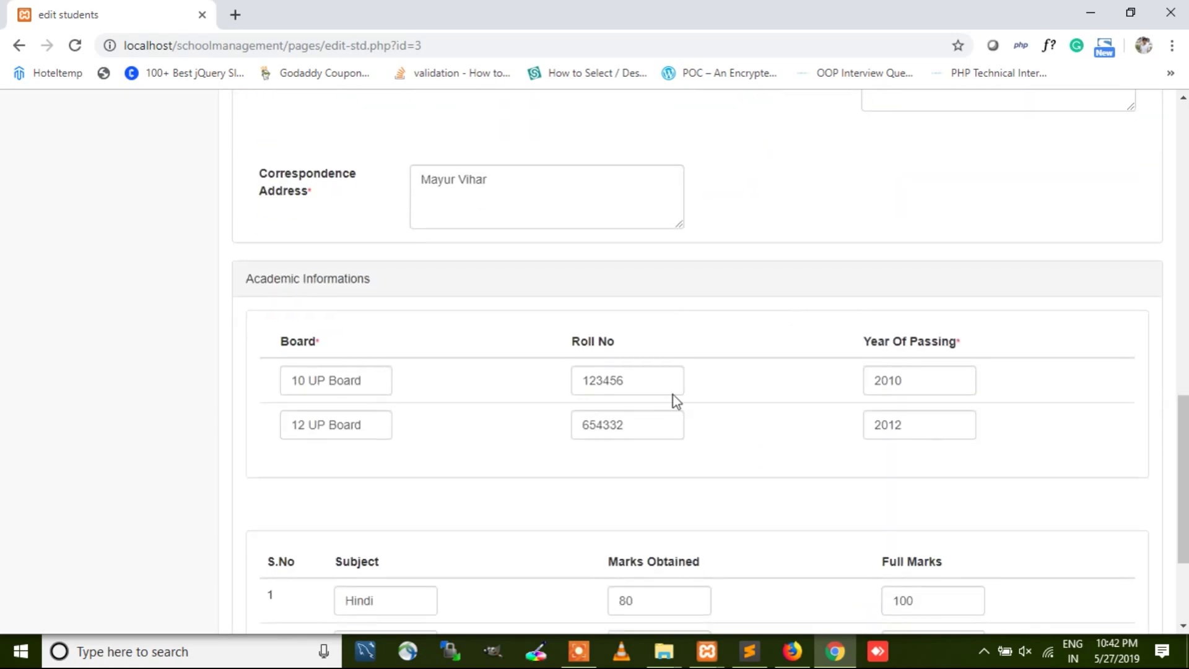
left_click(580, 584)
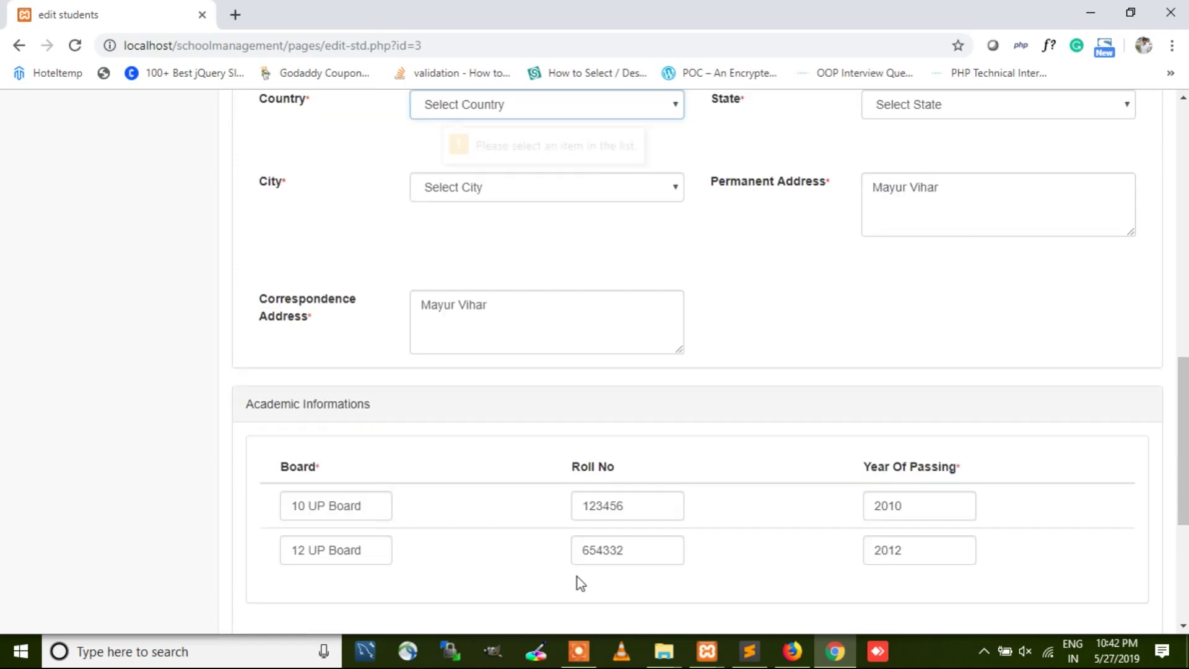
Step: Re-select India as country and Assam as state, and acknowledge the successful update
left_click(545, 108)
type("in")
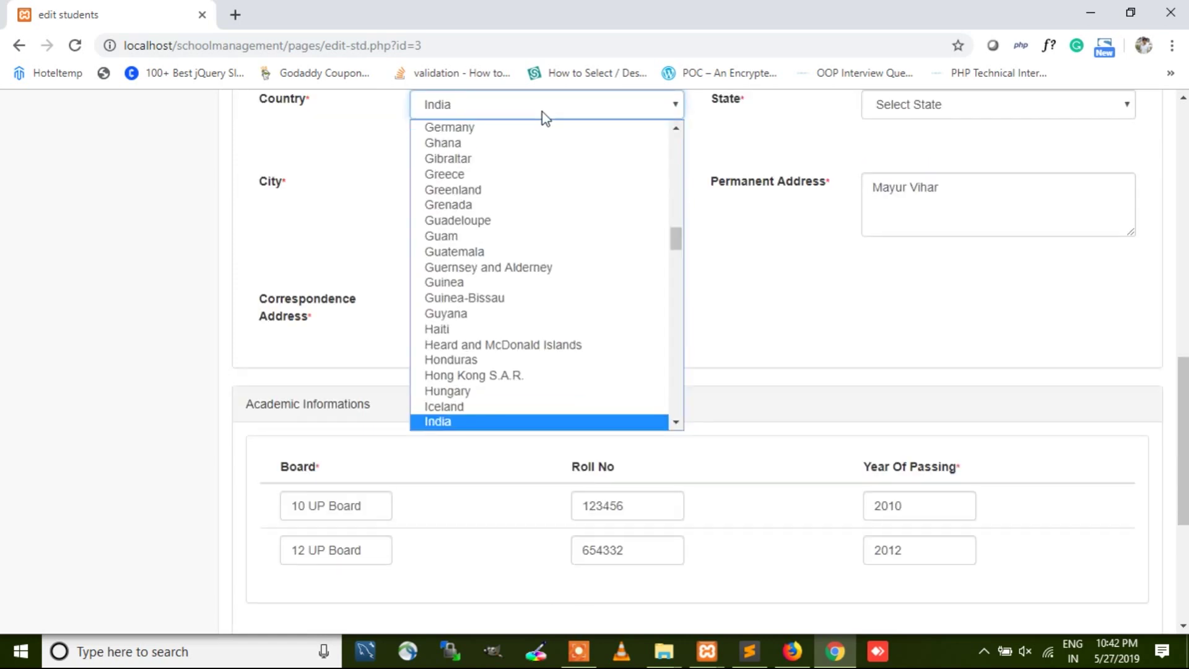
left_click(485, 422)
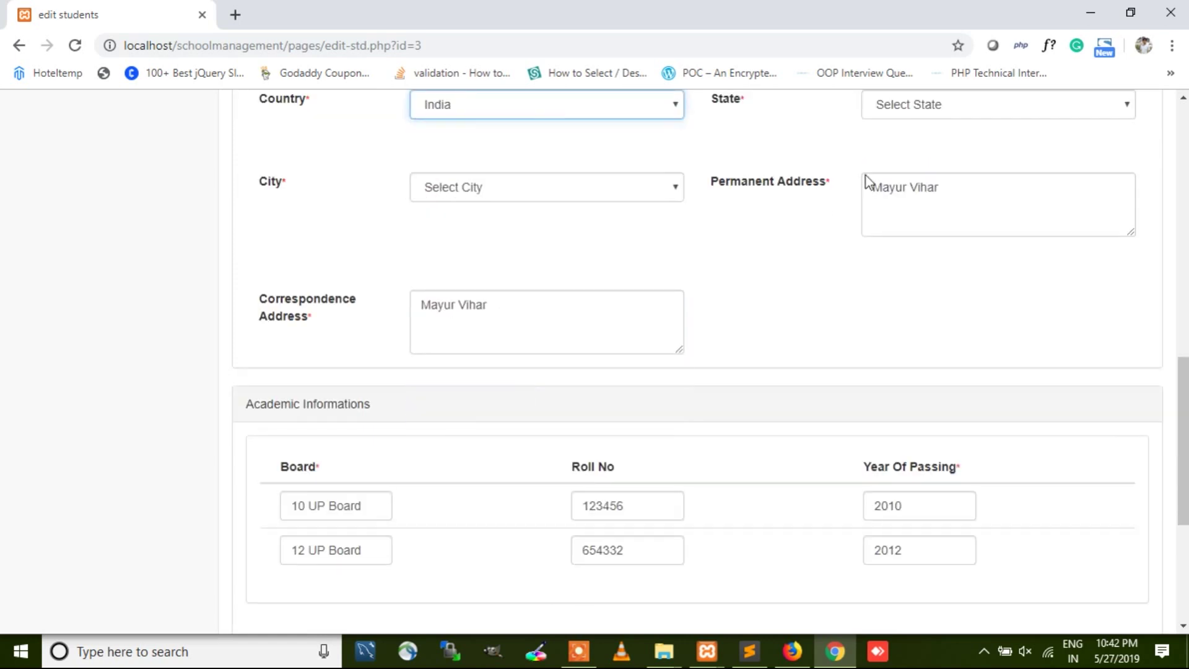
left_click(892, 110)
left_click(894, 188)
left_click(557, 194)
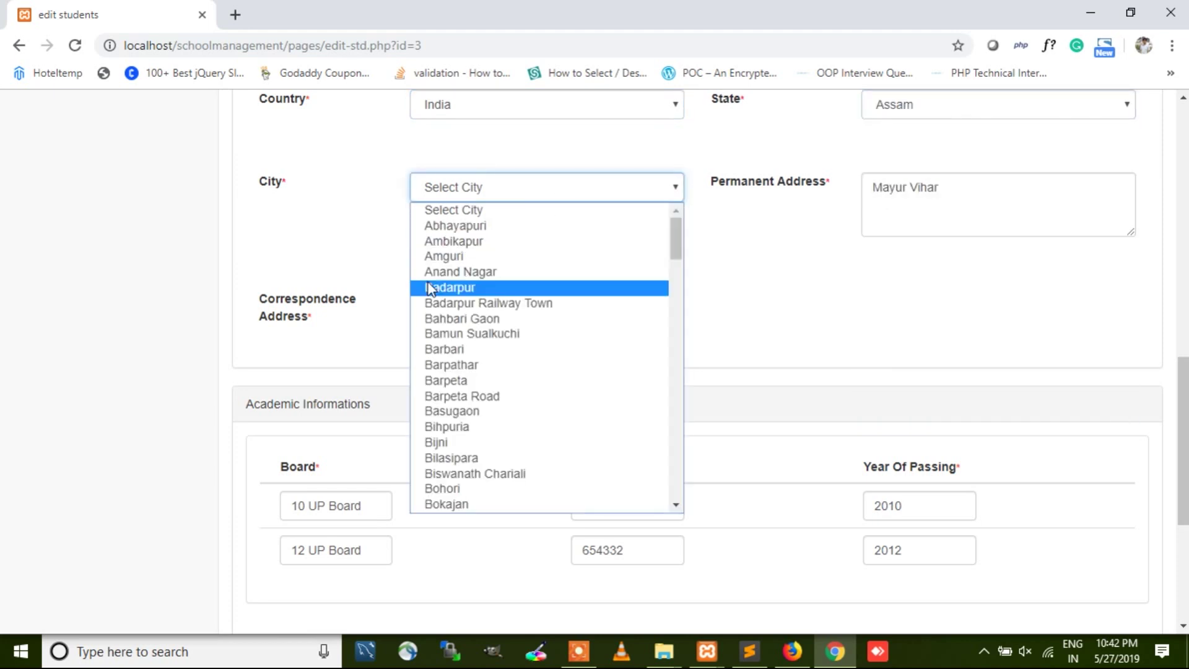
scroll(519, 362, "down", 5)
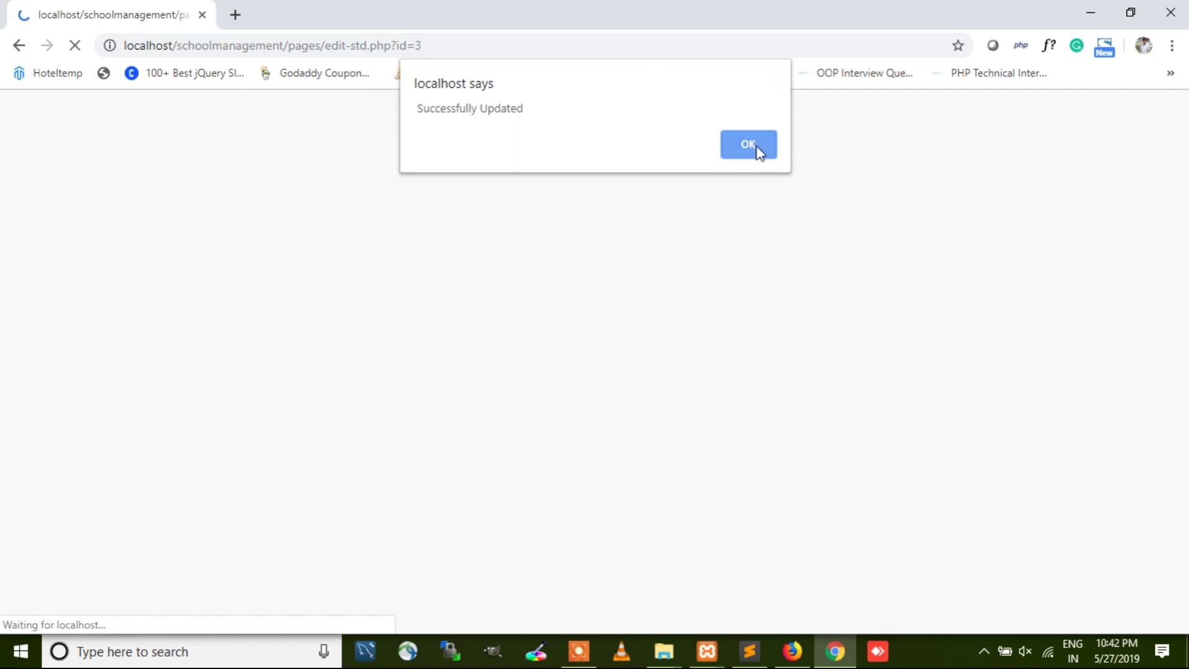
left_click(748, 145)
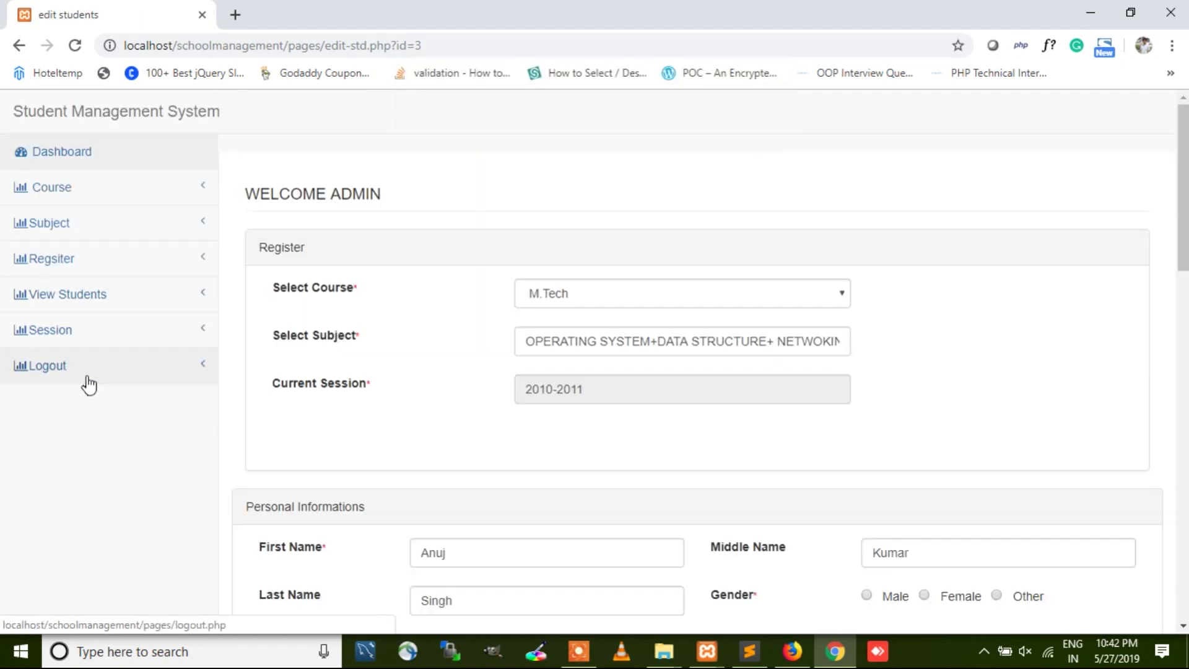